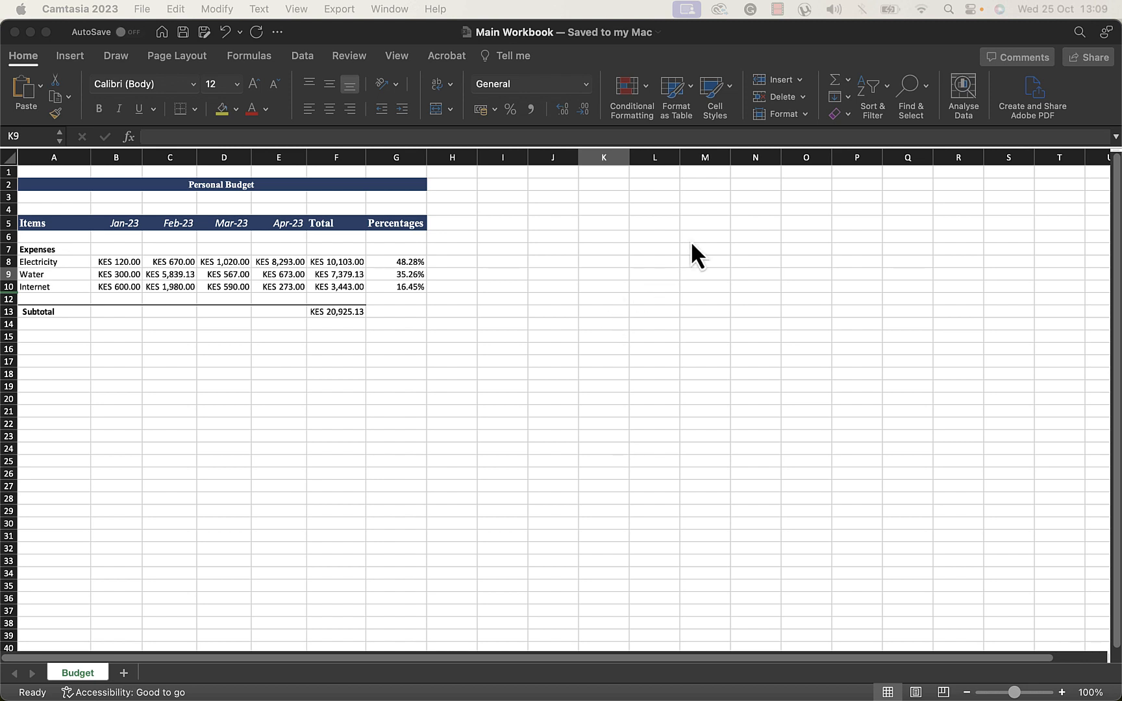
Enter the values 10, 15 and 20 in cells L5, L6 and L7
{"action": "left_click", "coordinate": [674, 224]}
{"action": "type", "text": "10"}
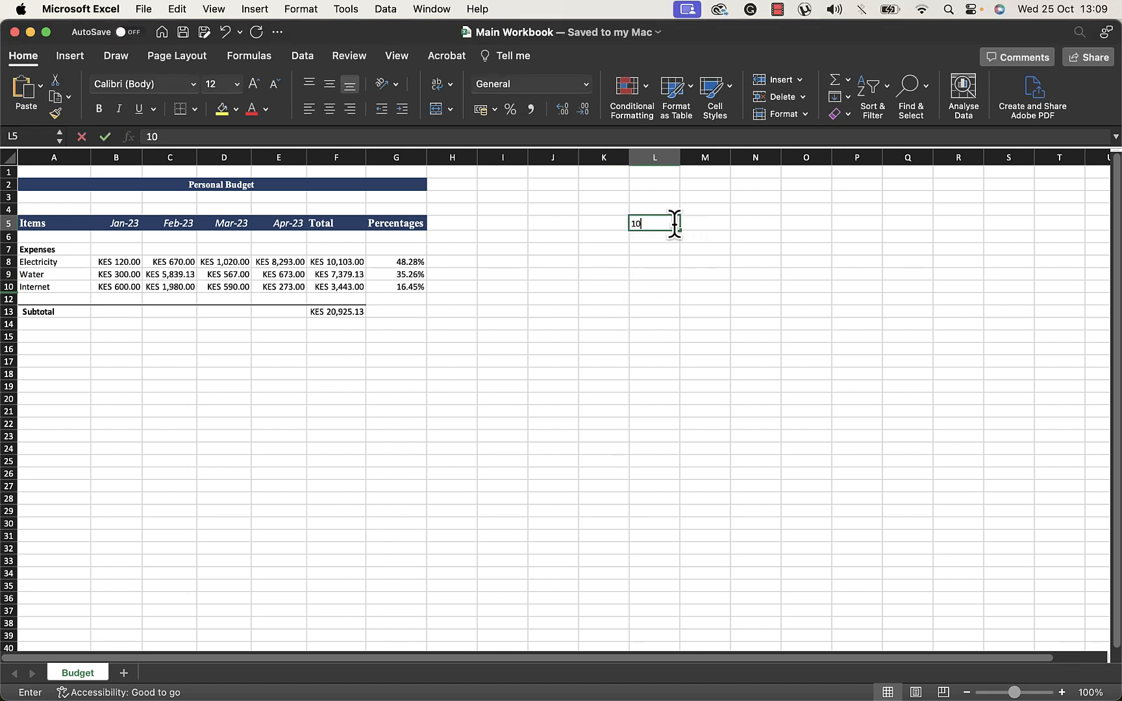
{"action": "key", "text": "Return"}
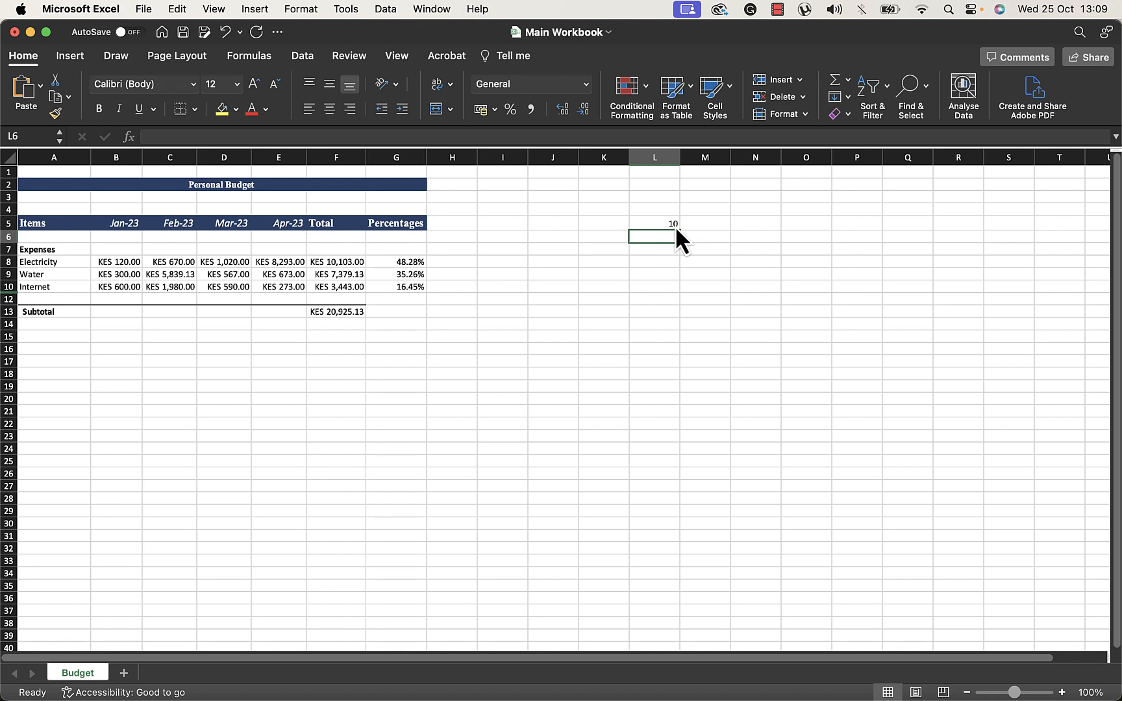
{"action": "type", "text": "15"}
{"action": "key", "text": "Return"}
{"action": "type", "text": "20"}
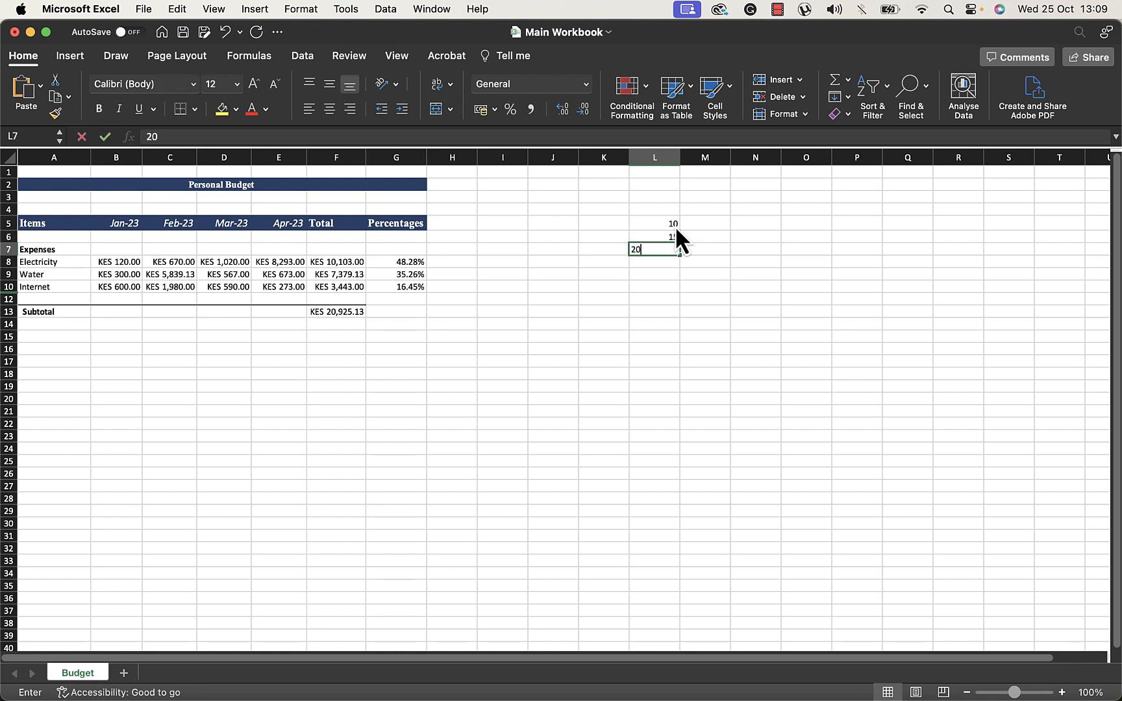
{"action": "key", "text": "Return"}
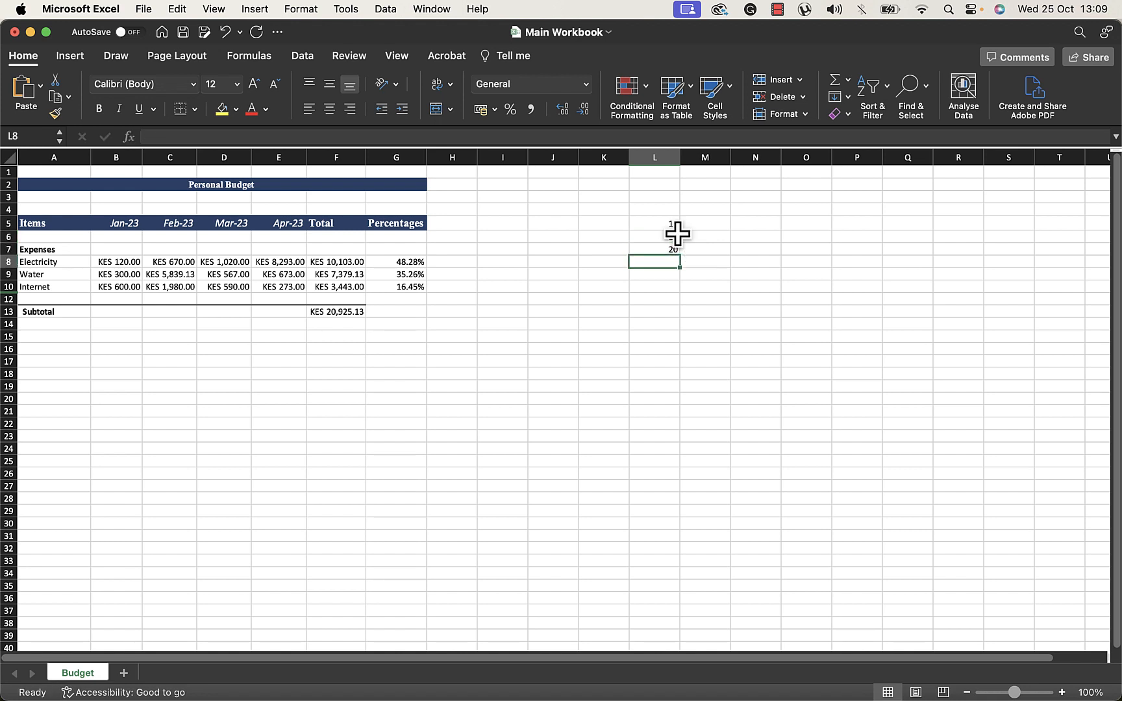
{"action": "left_click", "coordinate": [713, 273]}
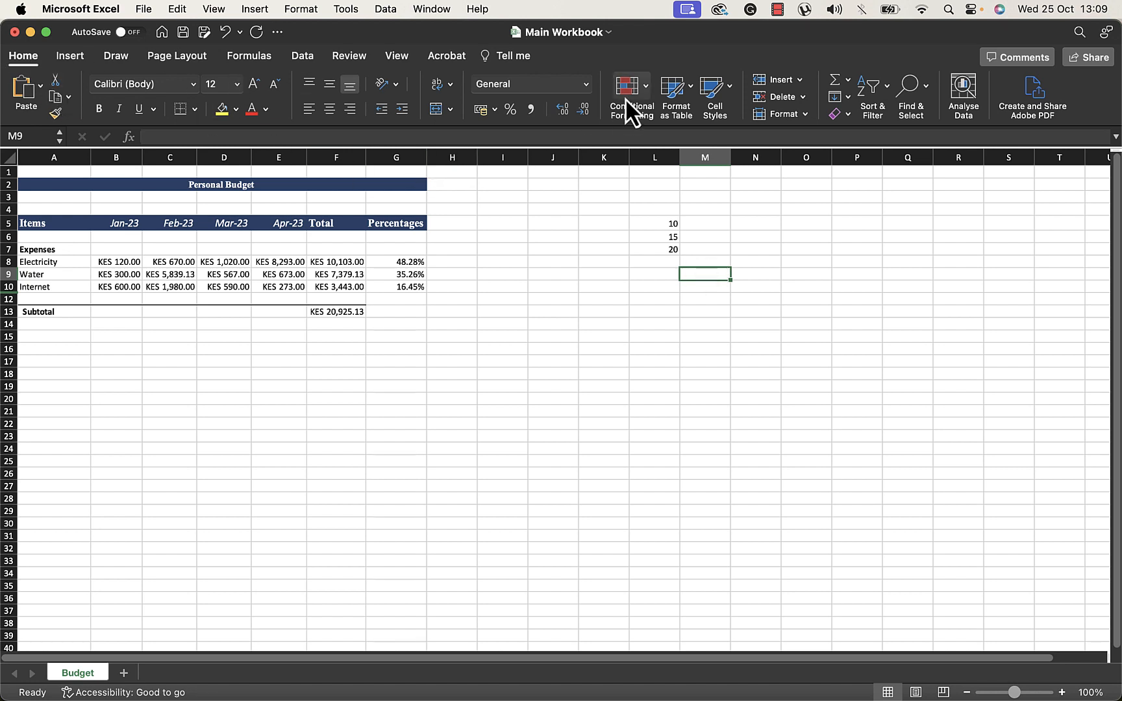
{"action": "left_click_drag", "start_coordinate": [668, 224], "coordinate": [668, 250]}
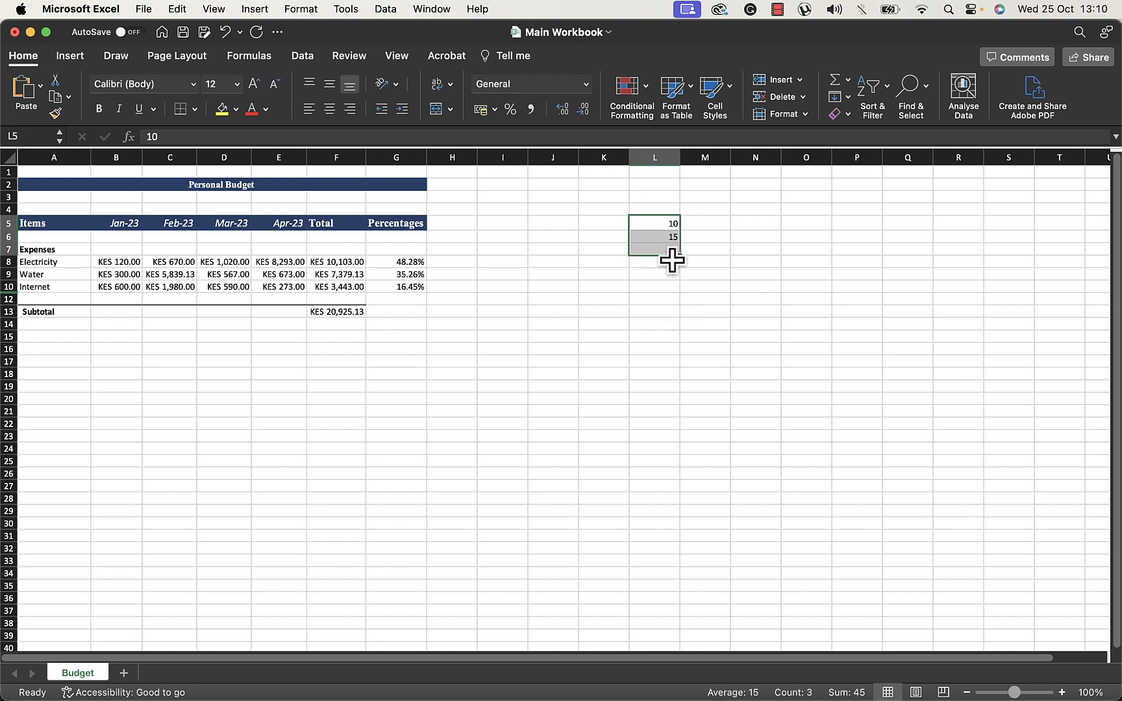
{"action": "left_click", "coordinate": [652, 156]}
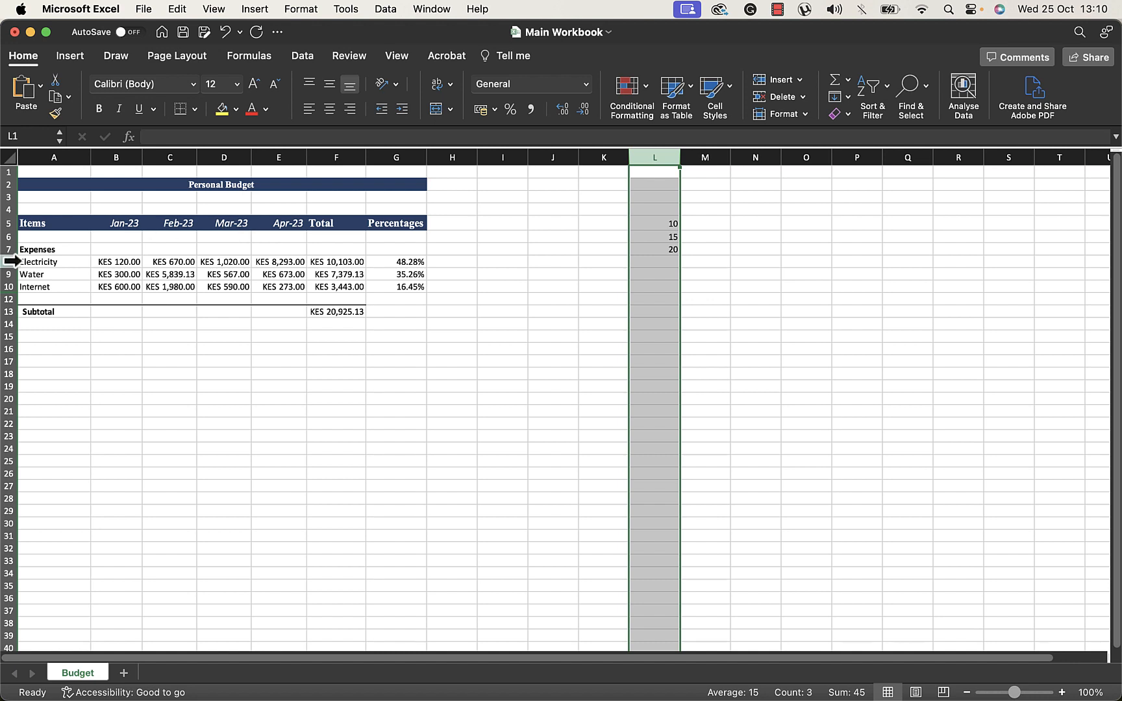
{"action": "left_click", "coordinate": [11, 261]}
{"action": "left_click", "coordinate": [675, 326]}
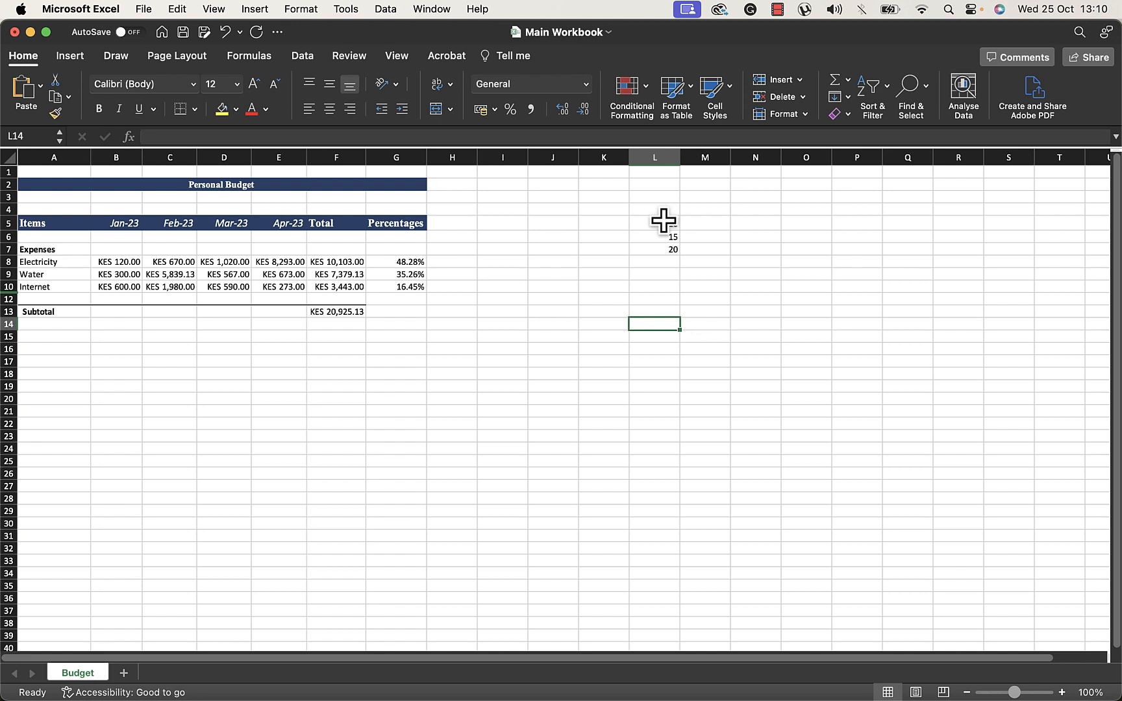
Highlight cells in L5:L7 with values less than 20 using light red fill with dark red text
{"action": "left_click_drag", "start_coordinate": [663, 220], "coordinate": [662, 253]}
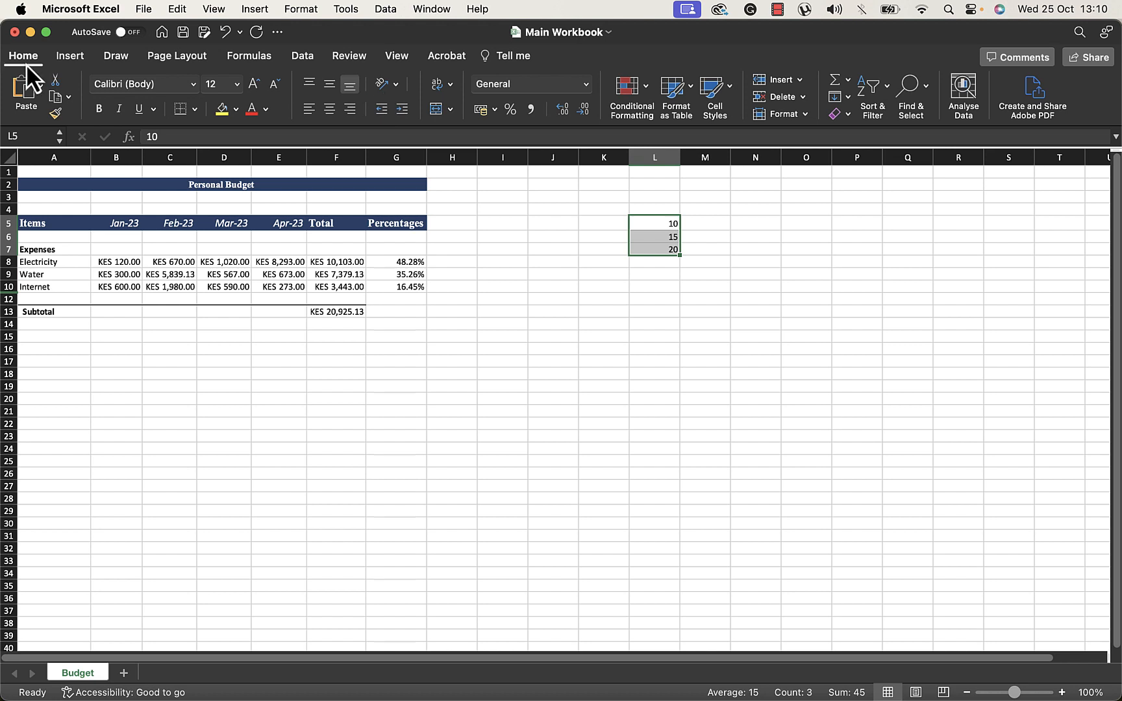
{"action": "left_click", "coordinate": [635, 103]}
{"action": "mouse_move", "coordinate": [691, 132]}
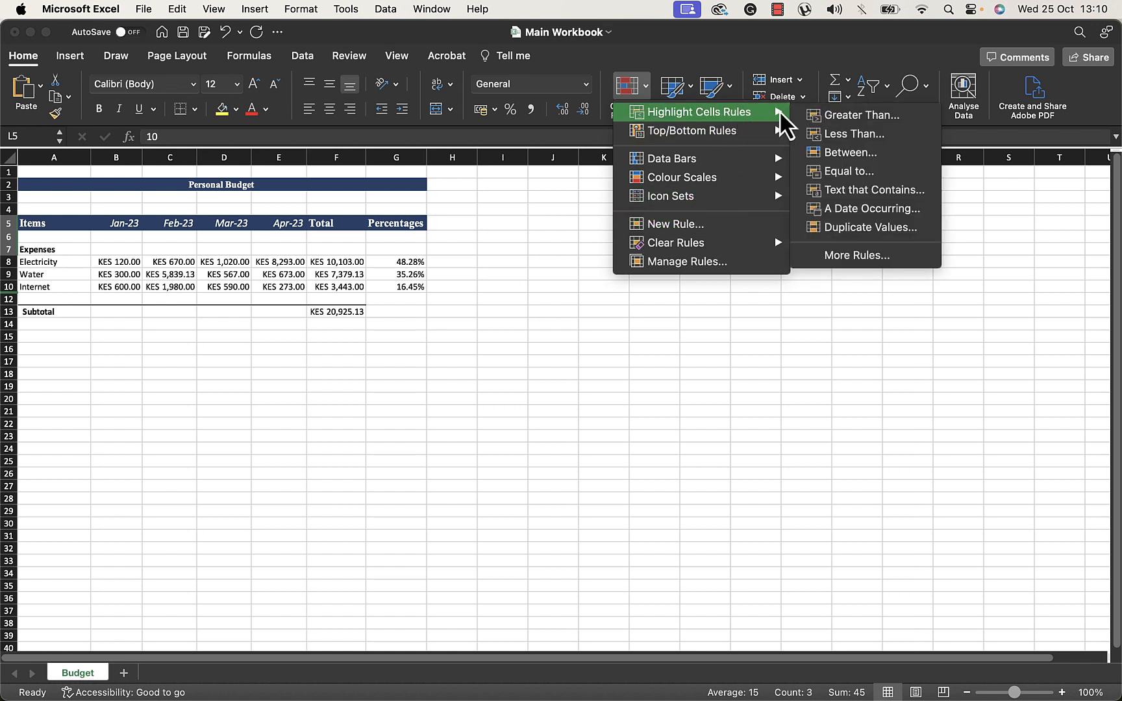
{"action": "left_click", "coordinate": [854, 134]}
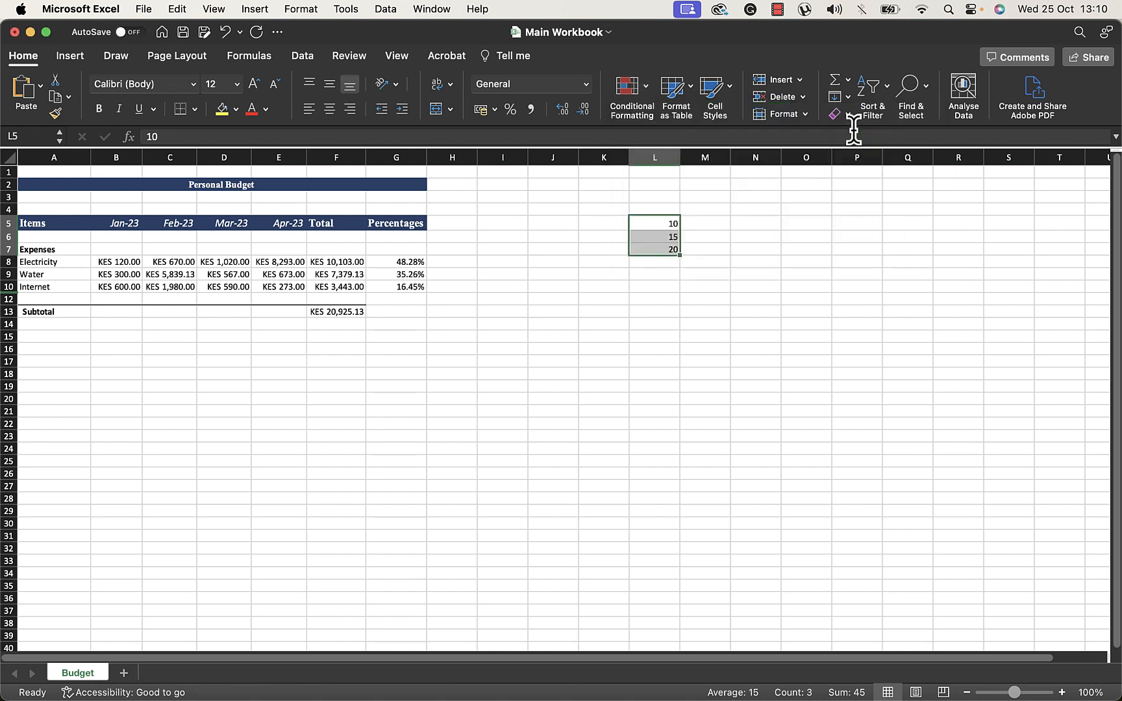
{"action": "left_click_drag", "start_coordinate": [433, 152], "coordinate": [728, 180]}
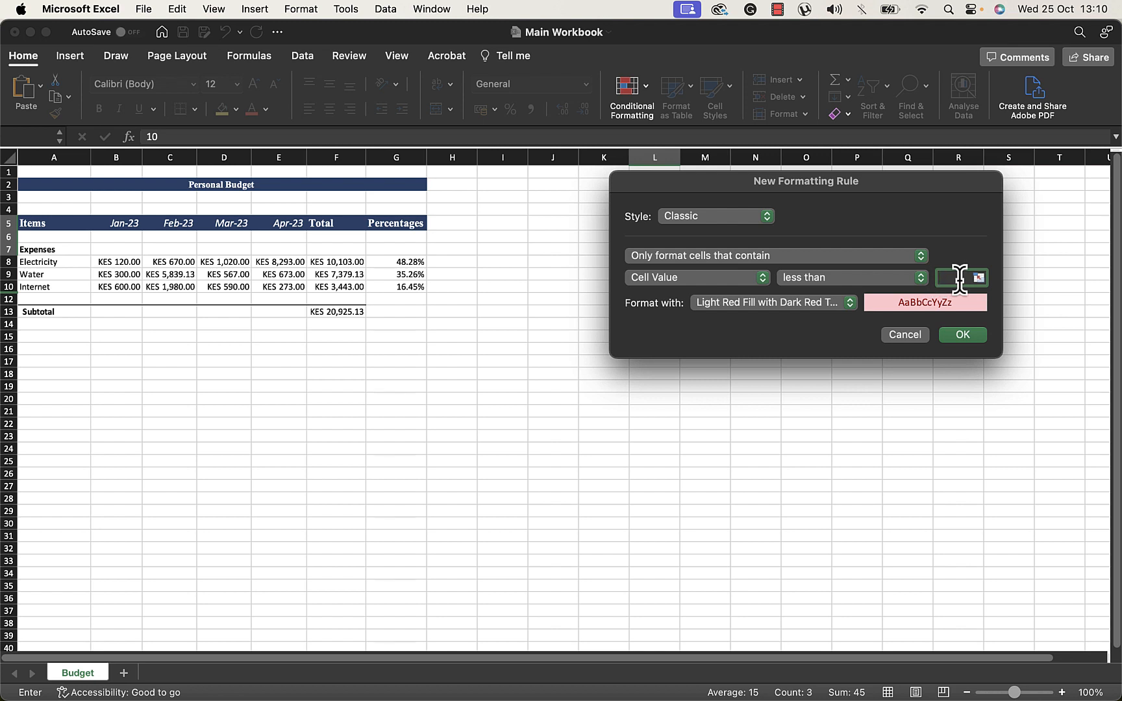
{"action": "type", "text": "20"}
{"action": "left_click", "coordinate": [961, 335]}
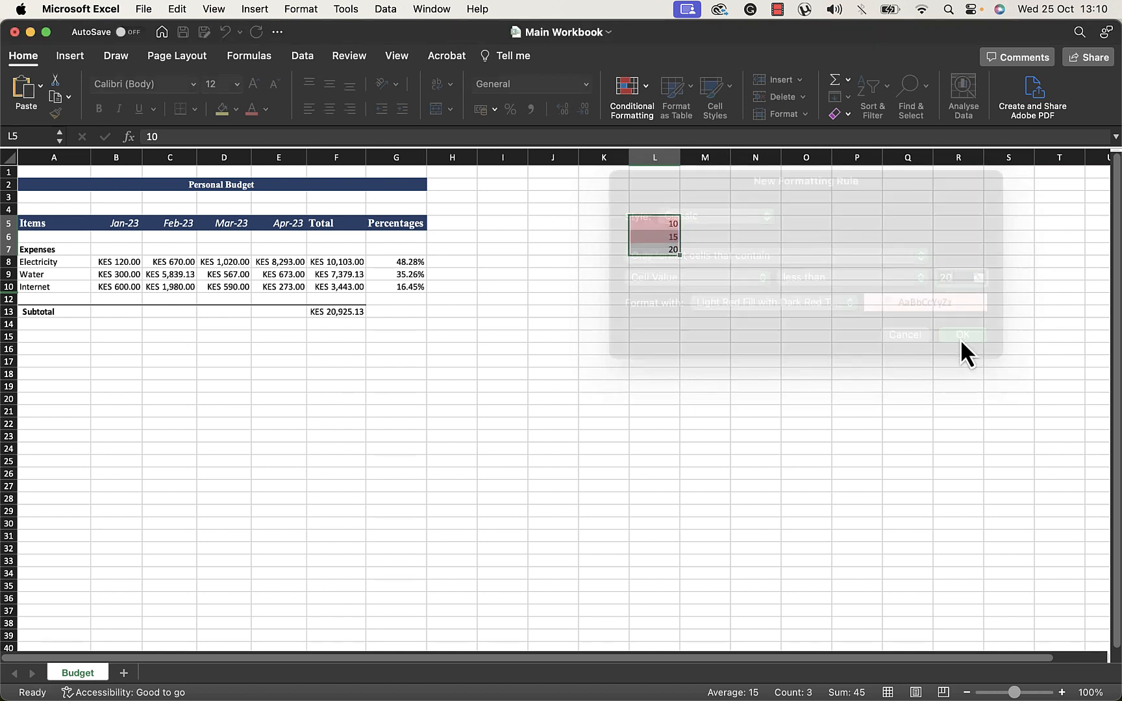
Change the value in cell L7 to 21
{"action": "left_click", "coordinate": [728, 300]}
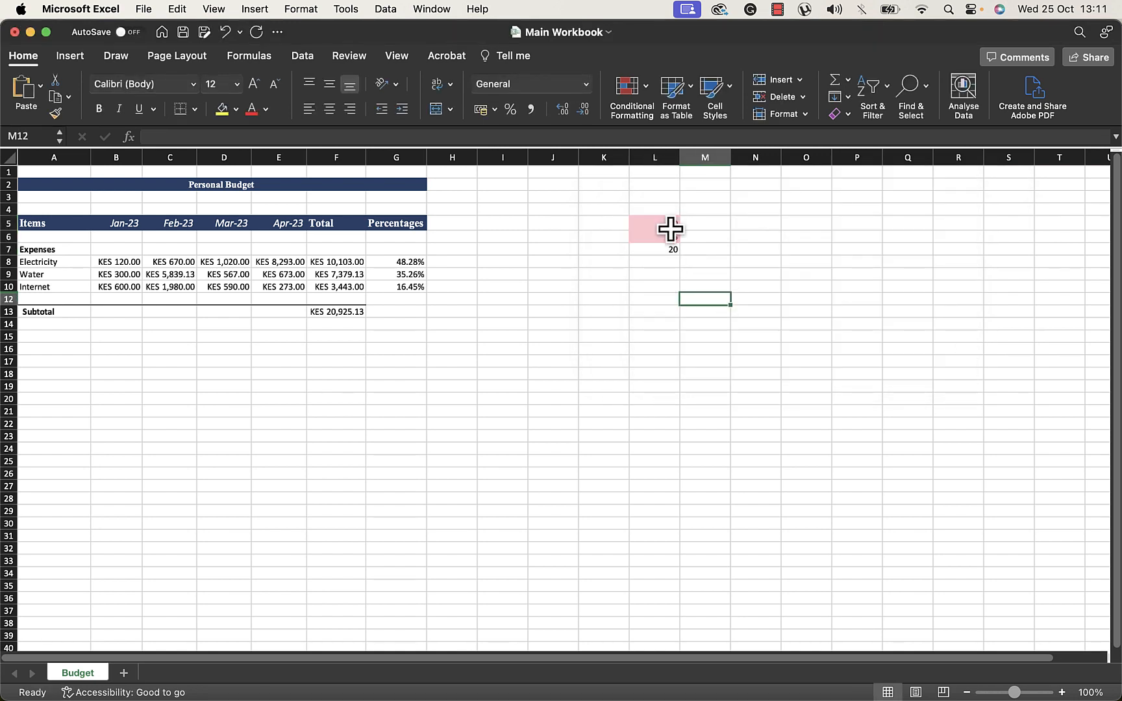
{"action": "left_click", "coordinate": [658, 251]}
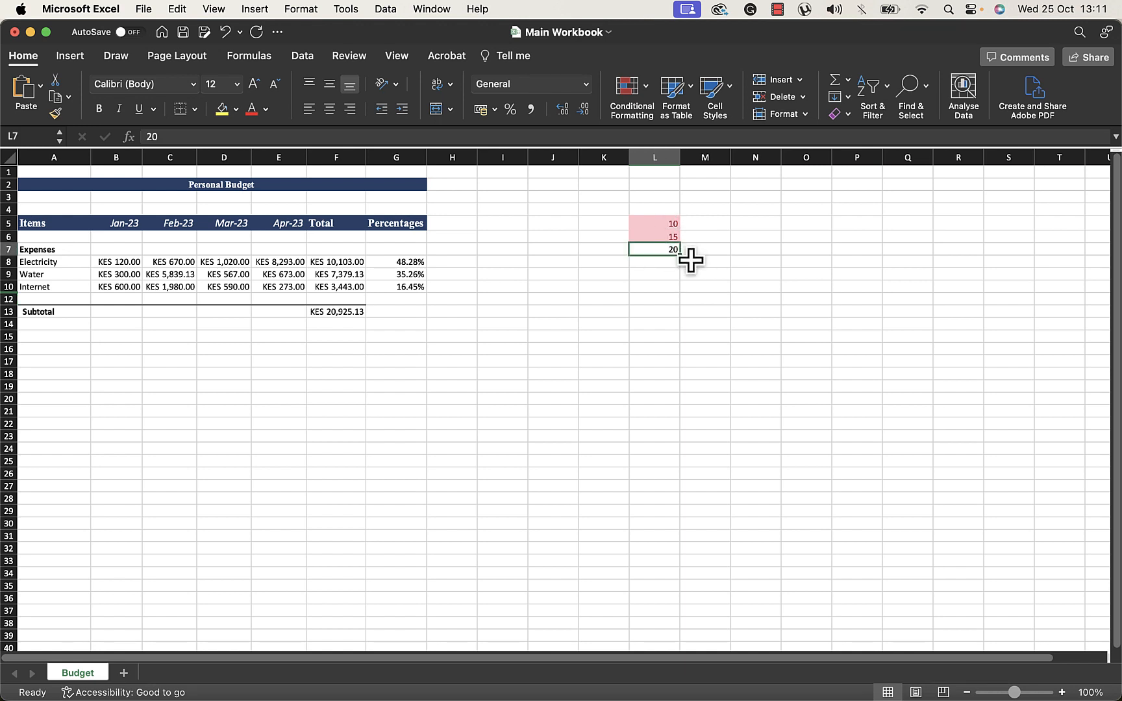
{"action": "type", "text": "2"}
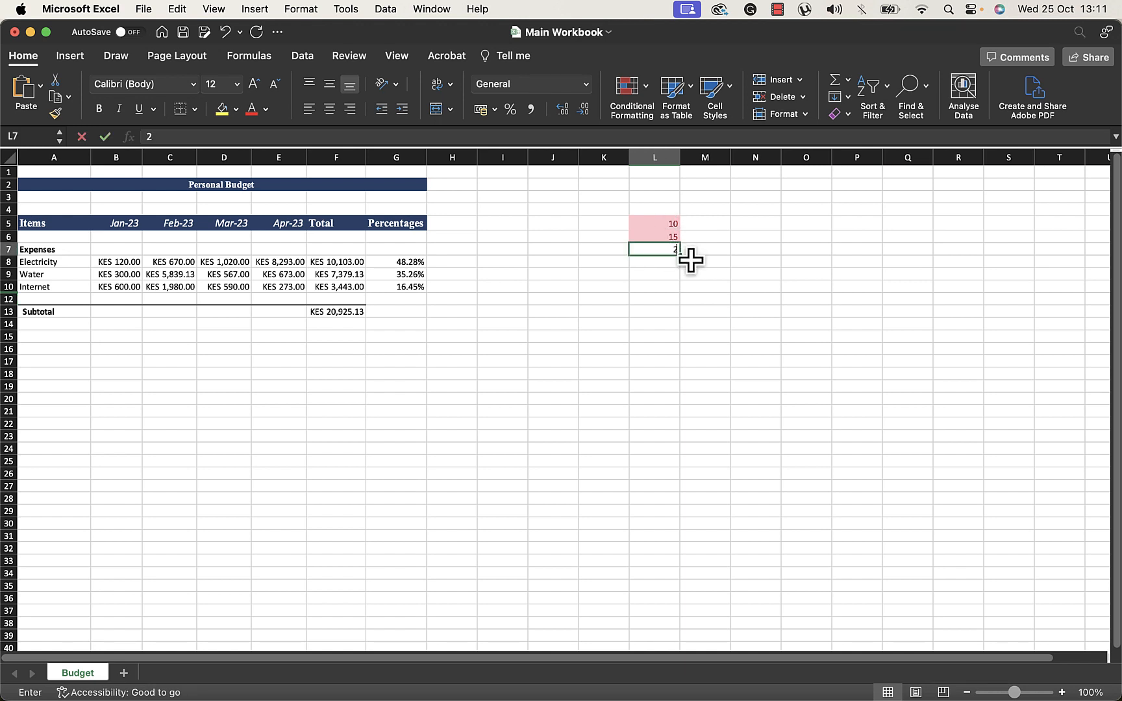
{"action": "key", "text": "Return"}
{"action": "left_click", "coordinate": [658, 250]}
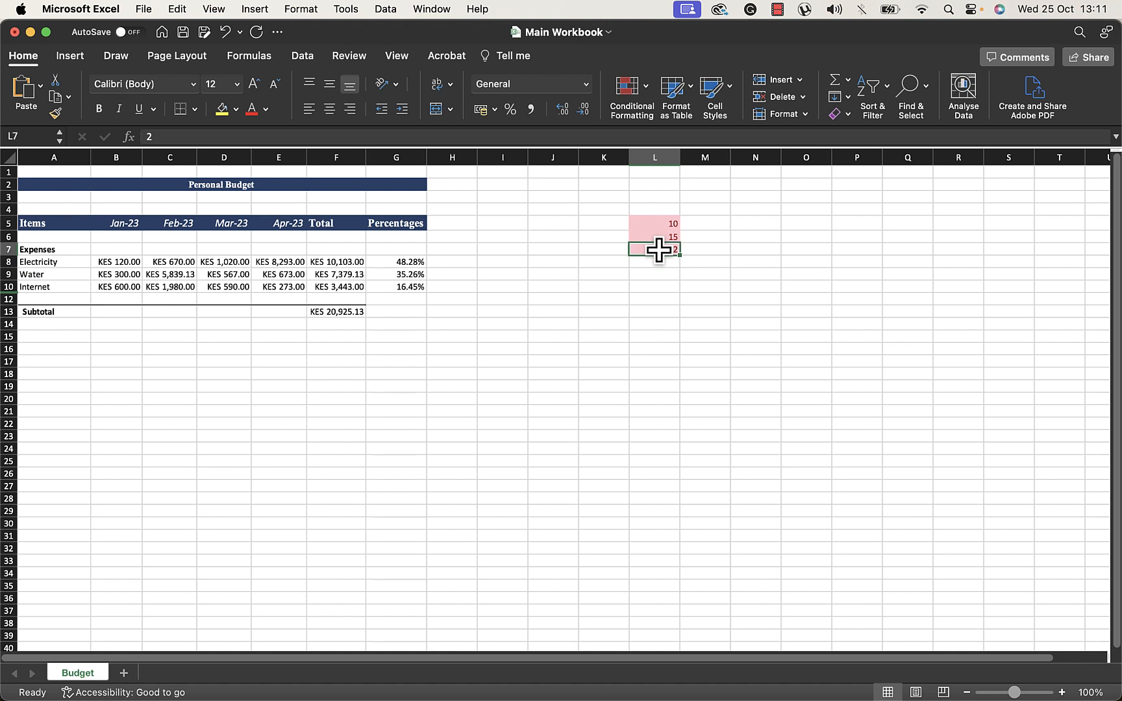
{"action": "type", "text": "21"}
{"action": "key", "text": "Return"}
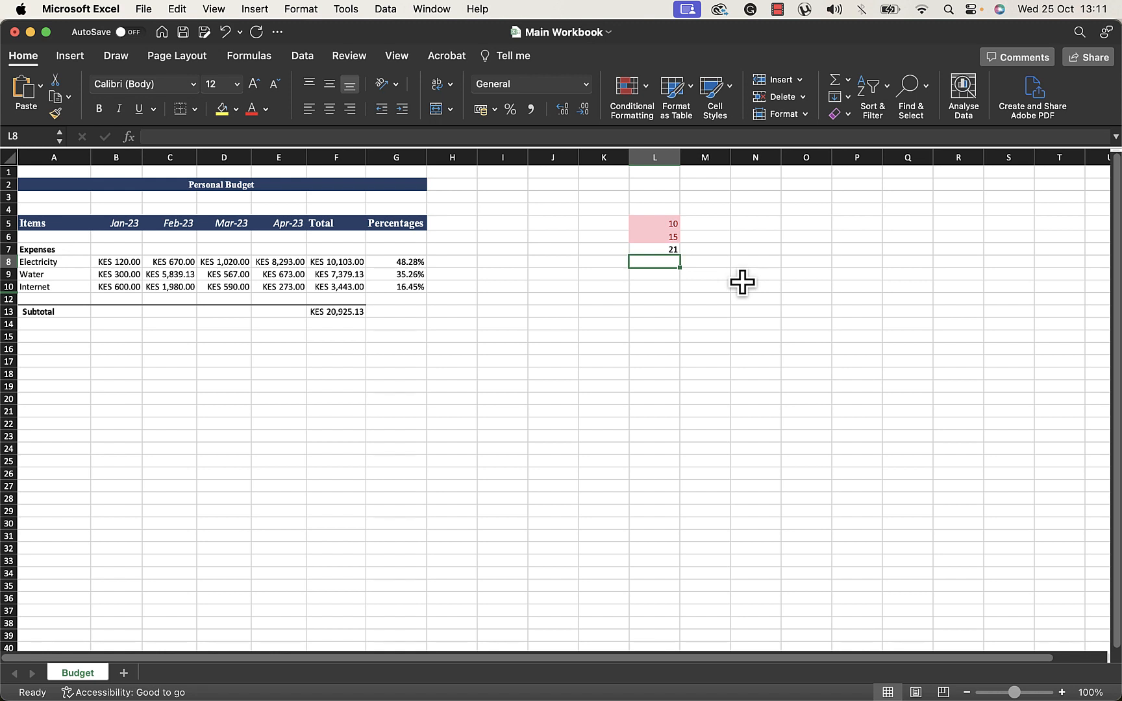
{"action": "left_click", "coordinate": [647, 99]}
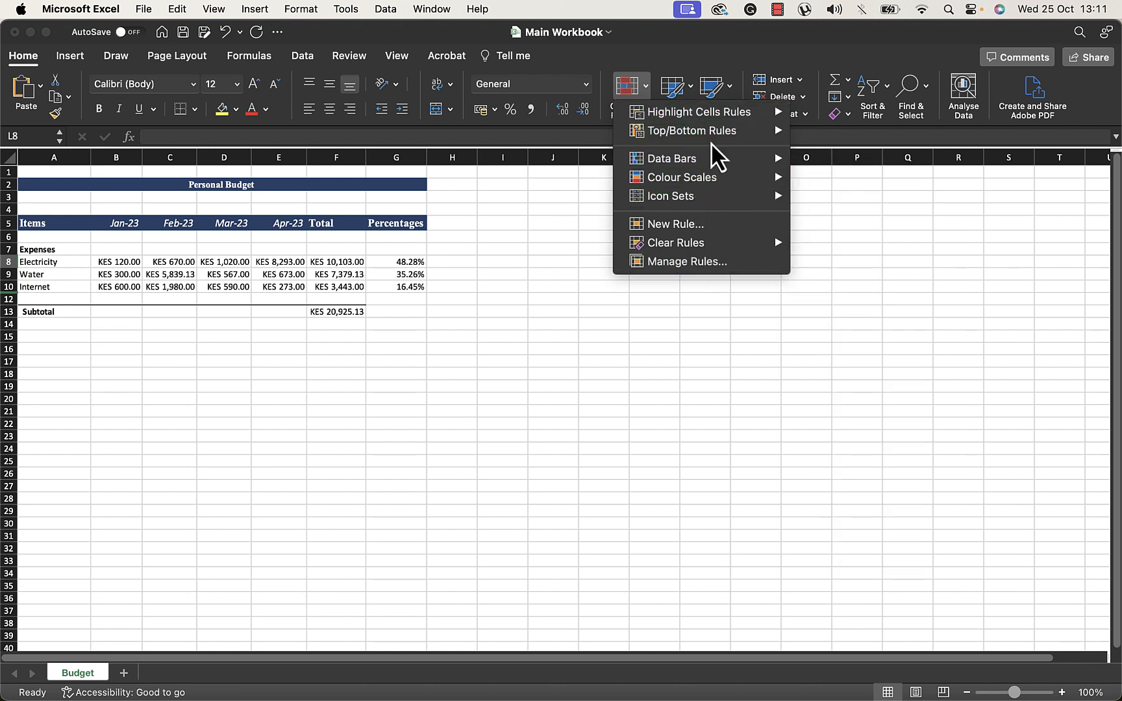
{"action": "mouse_move", "coordinate": [713, 174]}
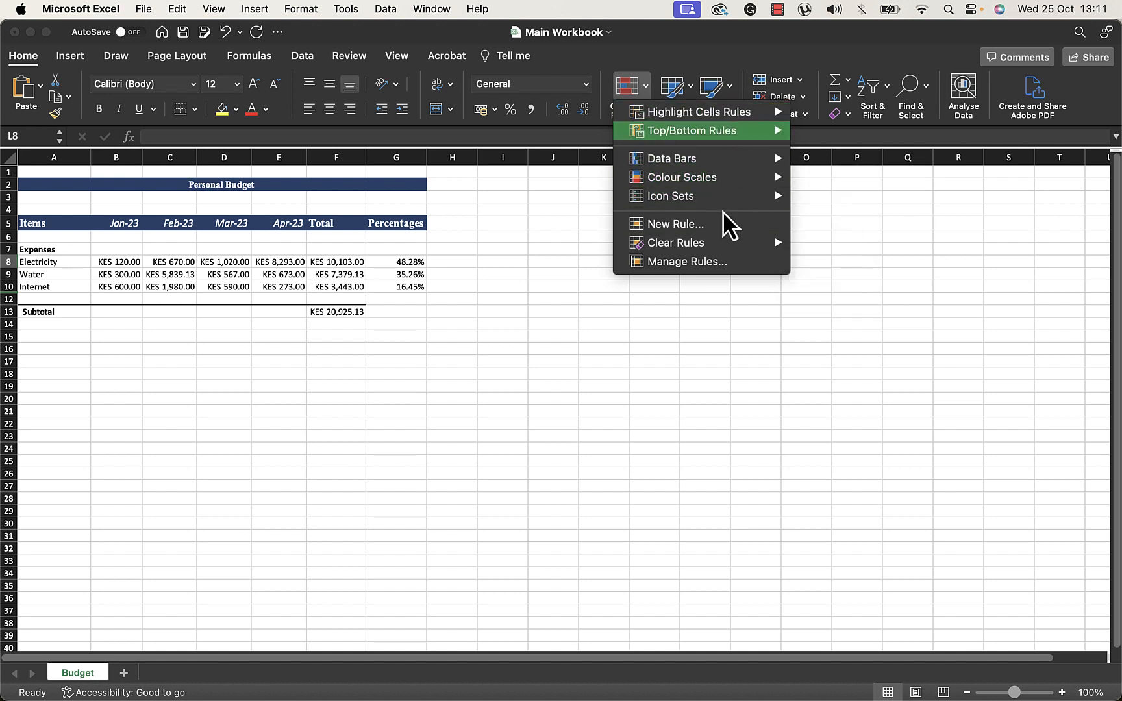
{"action": "mouse_move", "coordinate": [688, 133]}
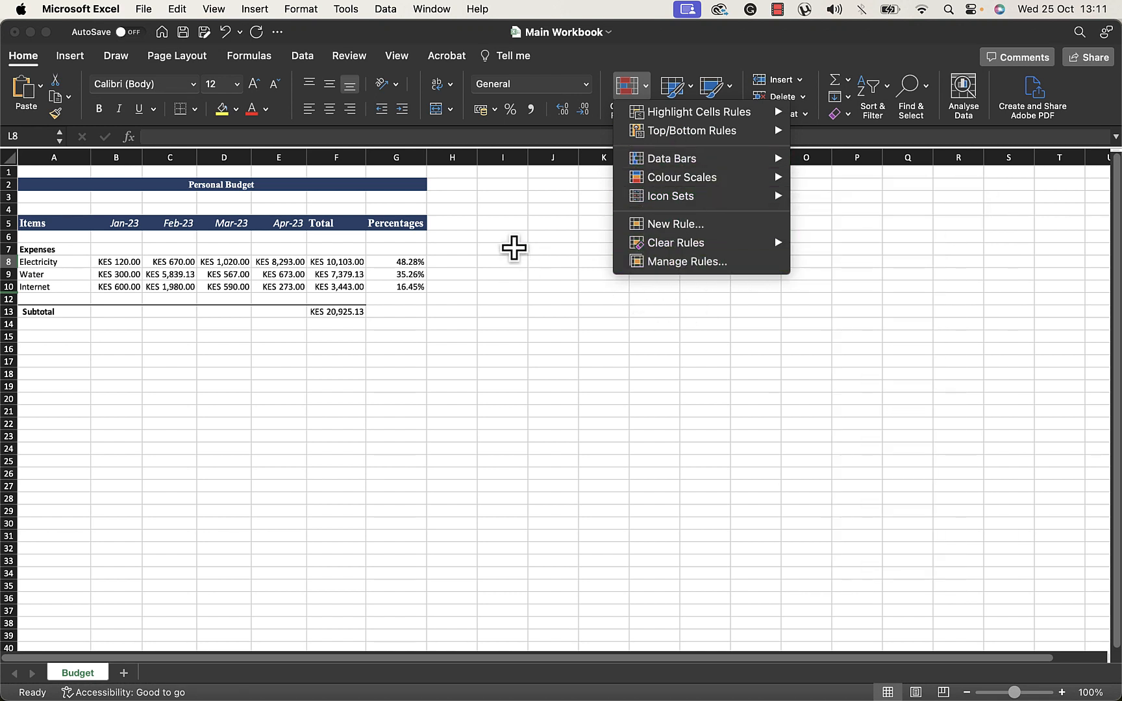
{"action": "left_click", "coordinate": [514, 248]}
Clear the contents of column L
{"action": "left_click", "coordinate": [651, 157]}
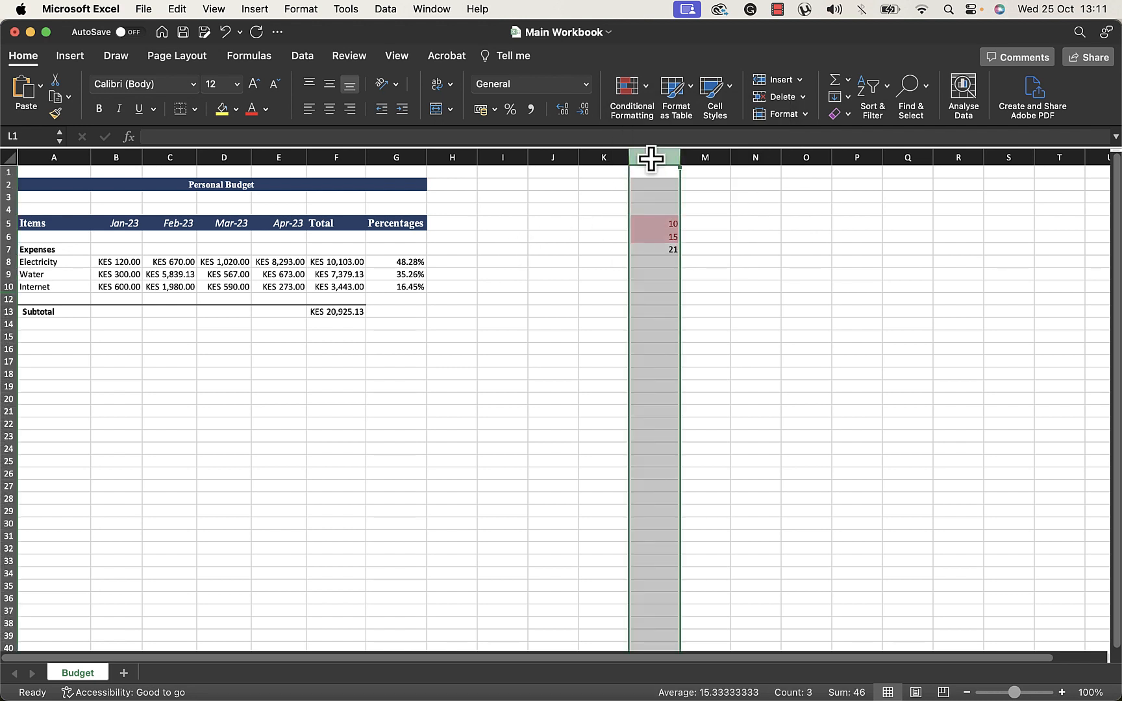
{"action": "key", "text": "Delete"}
{"action": "left_click", "coordinate": [713, 275]}
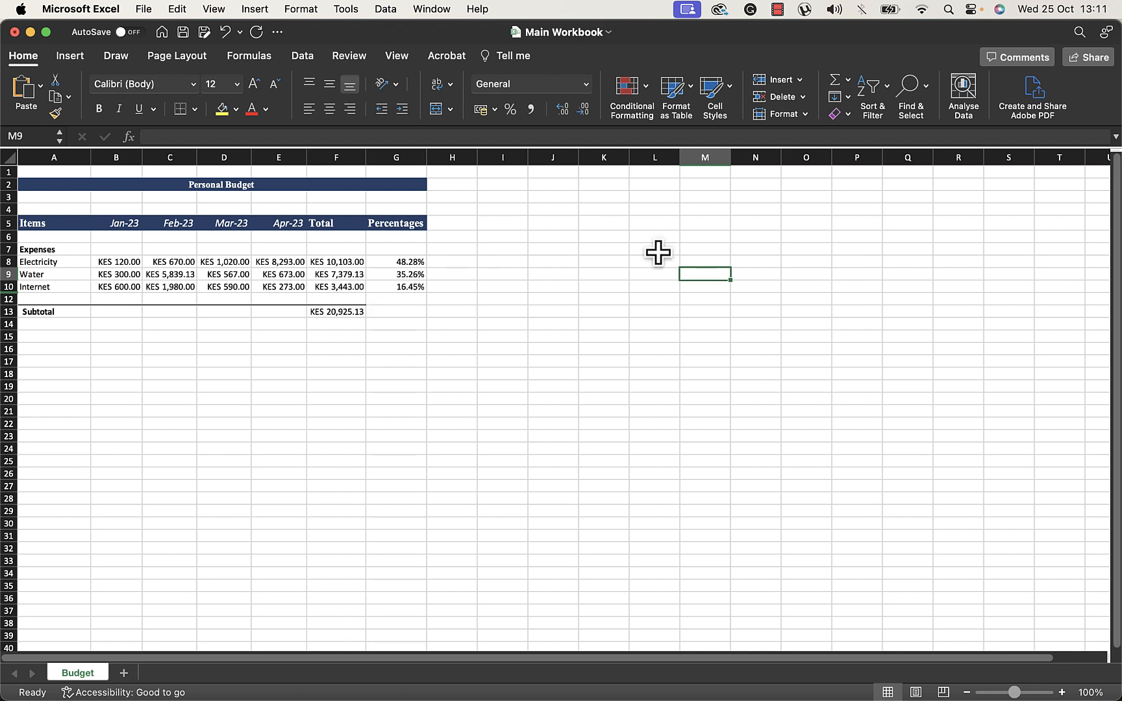
{"action": "left_click", "coordinate": [707, 261]}
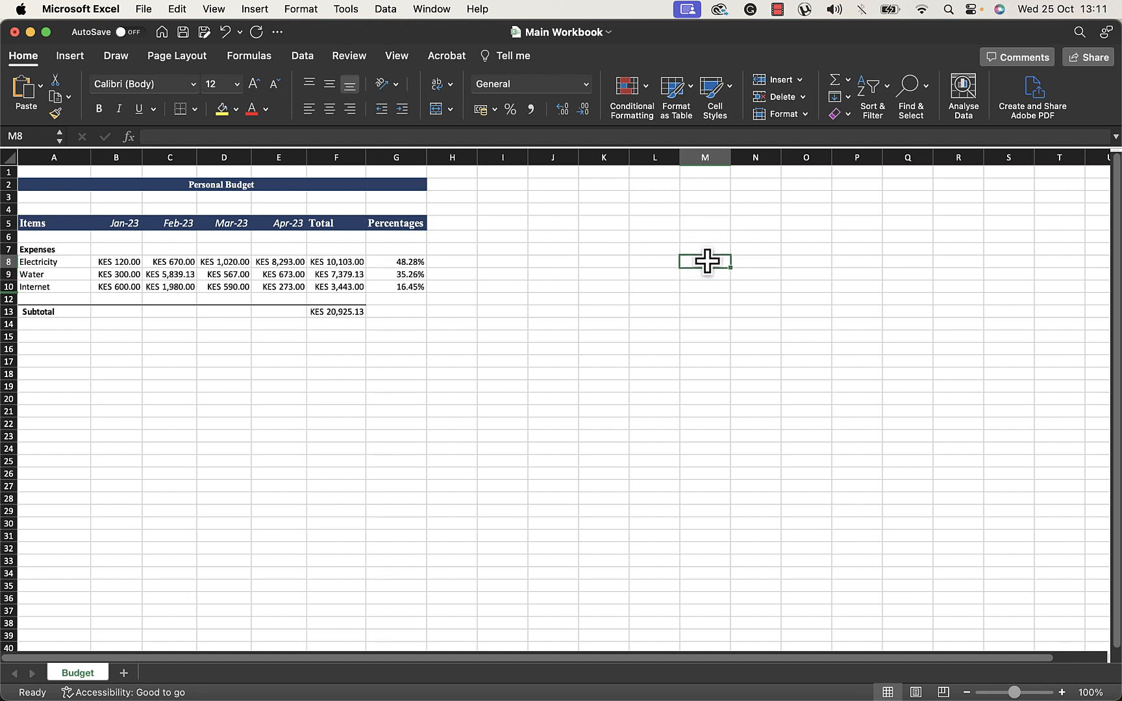
Undo the last two changes and redo them
{"action": "key", "text": "super+z"}
{"action": "key", "text": "super+z"}
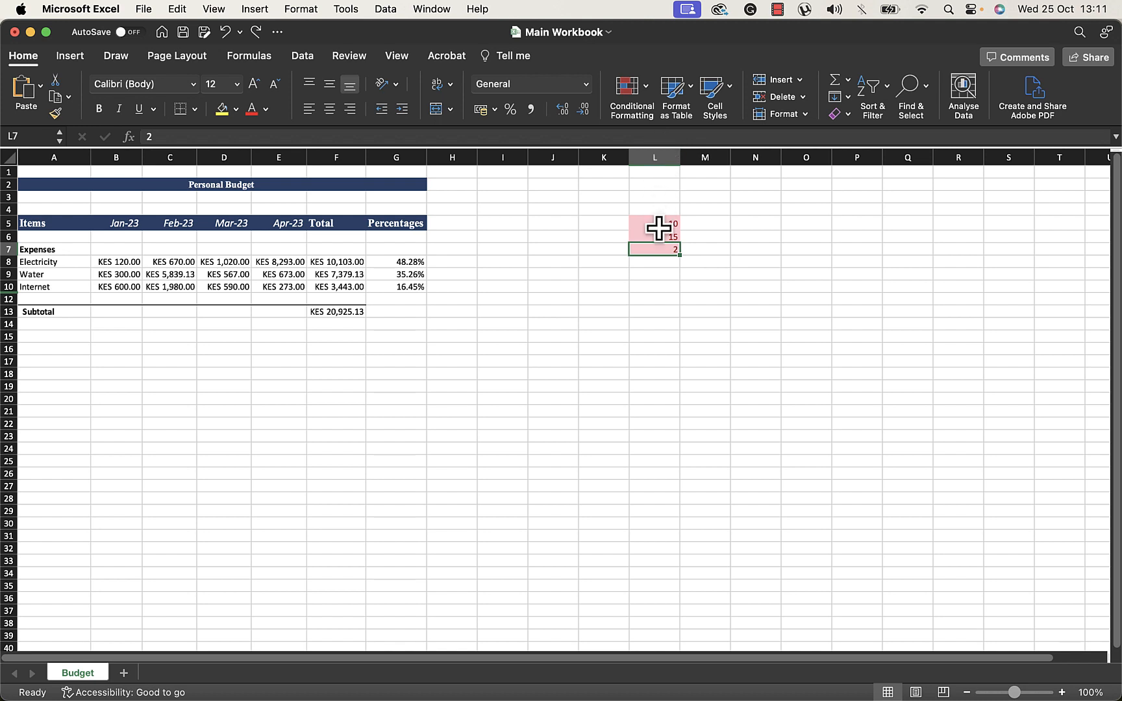
{"action": "key", "text": "super+y"}
{"action": "key", "text": "super+y"}
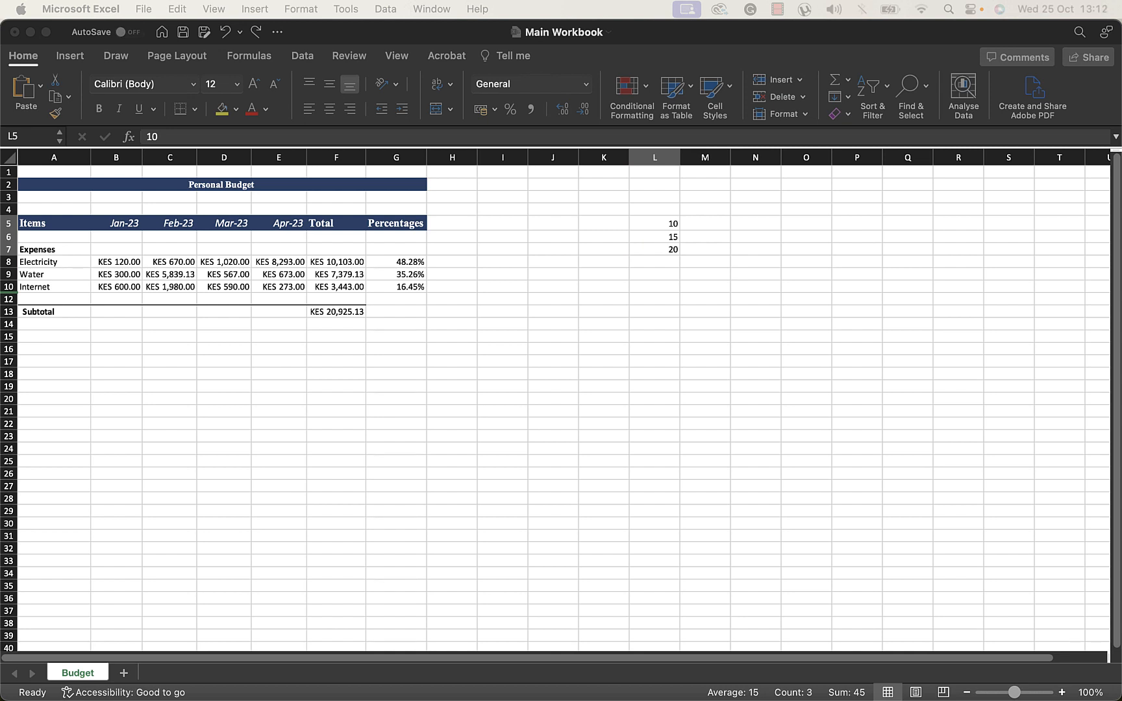
Add a Between highlight rule to L5:L7 for values between 1 and 20 with light red fill and dark red text
{"action": "left_click", "coordinate": [705, 299]}
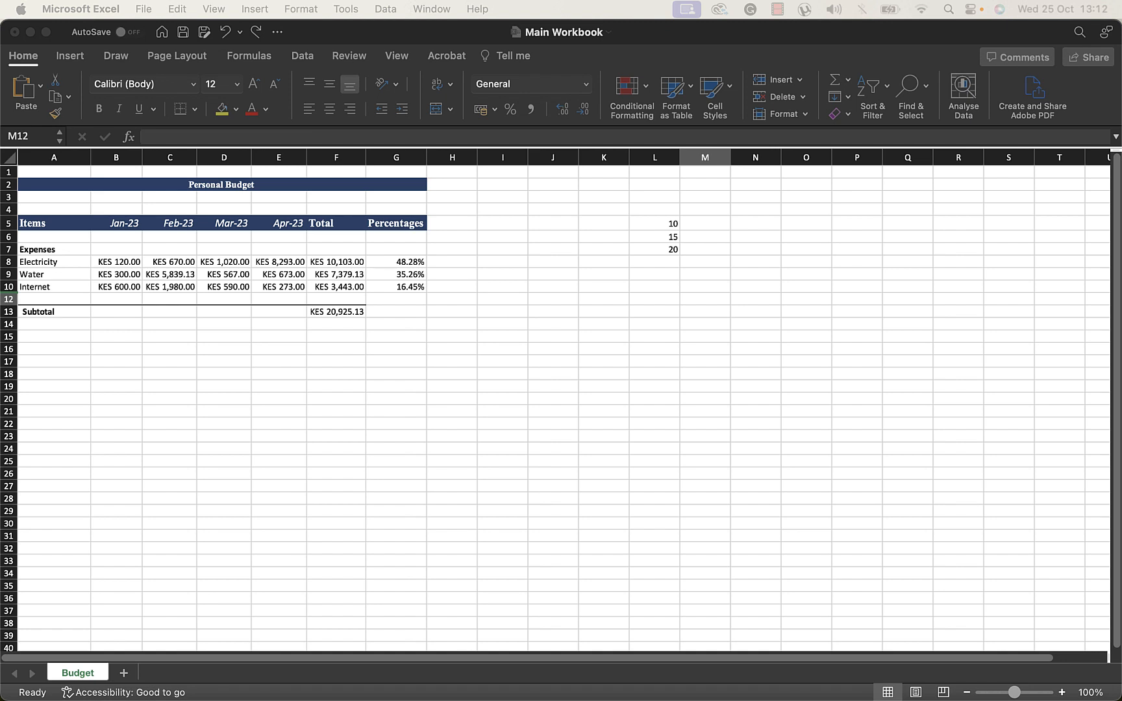
{"action": "left_click", "coordinate": [656, 310]}
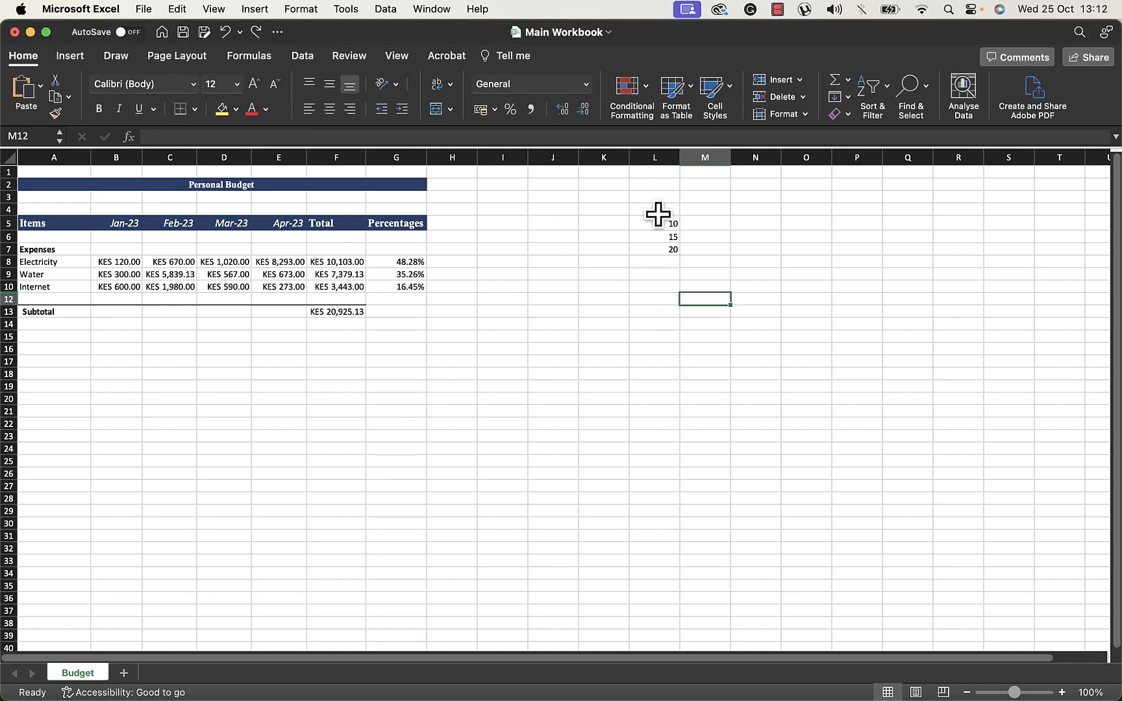
{"action": "left_click_drag", "start_coordinate": [661, 223], "coordinate": [658, 250]}
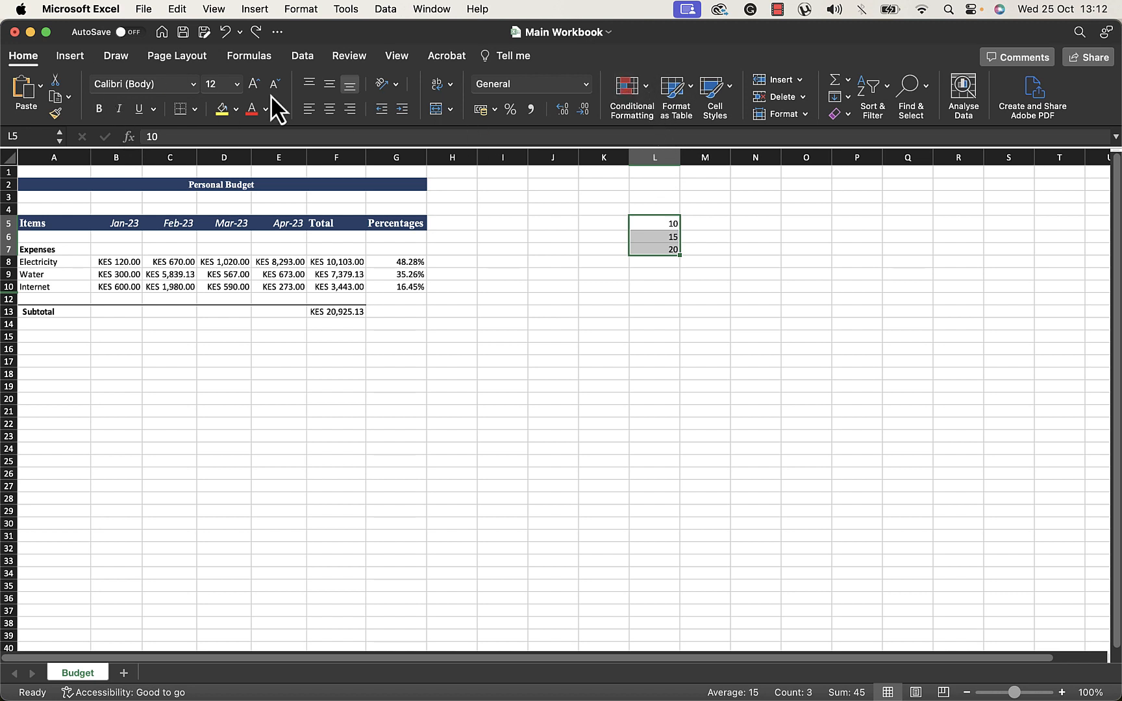
{"action": "left_click", "coordinate": [645, 93]}
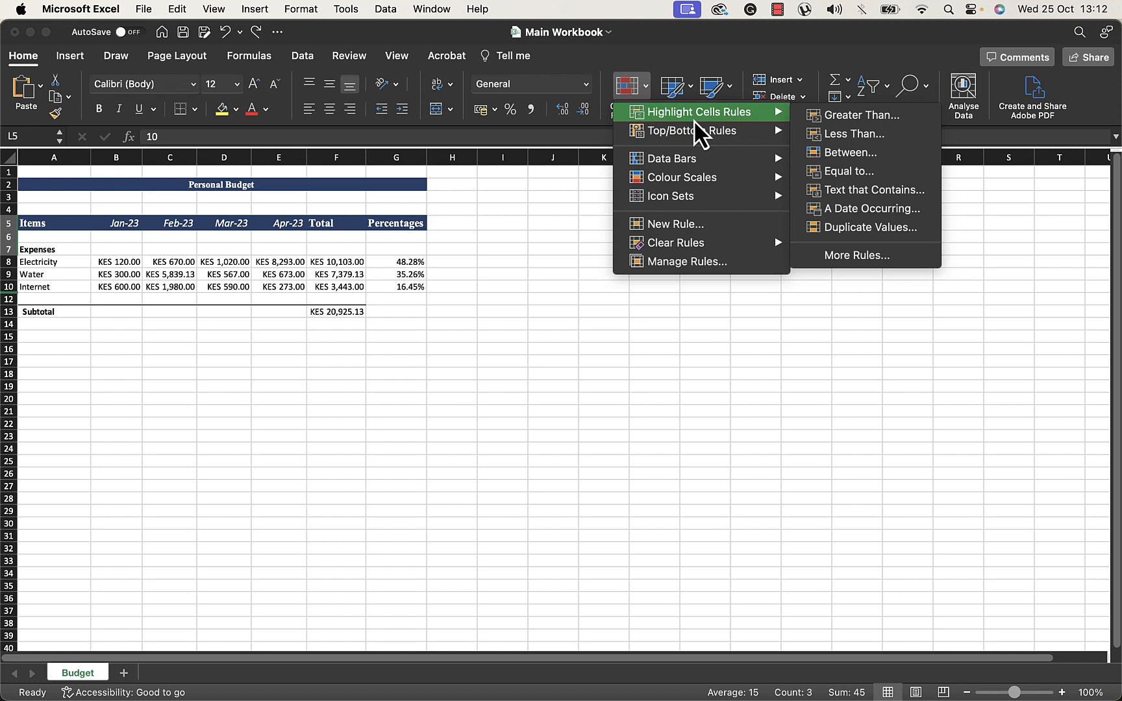
{"action": "left_click", "coordinate": [847, 154]}
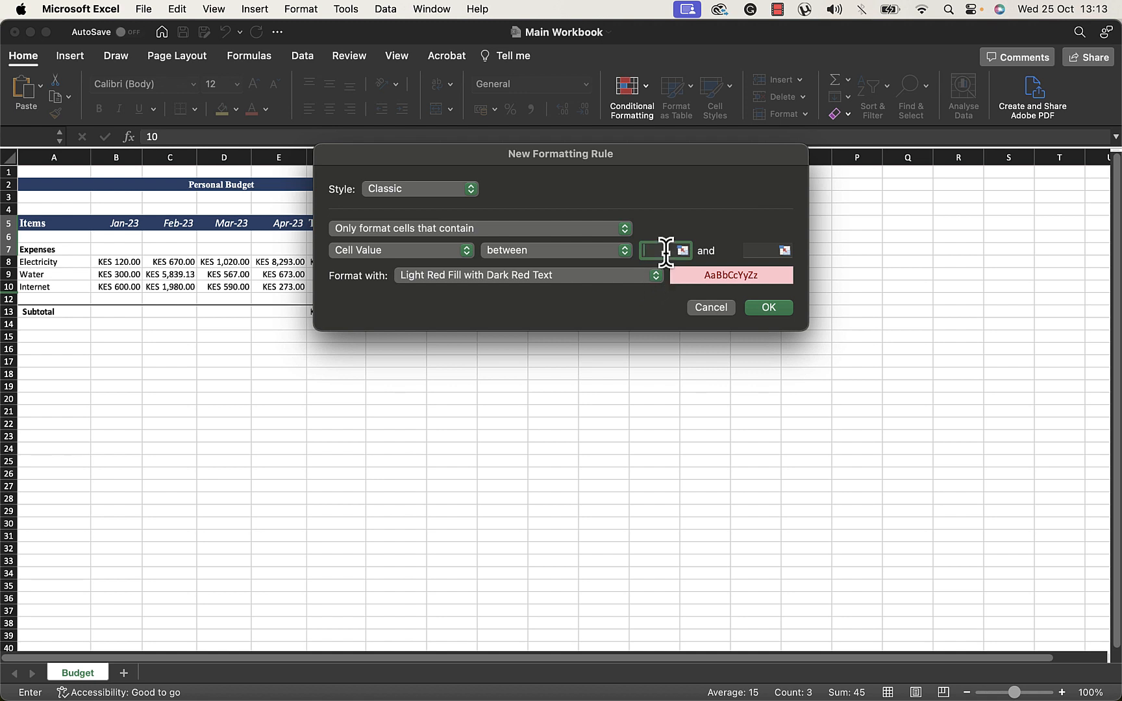
{"action": "type", "text": "1"}
{"action": "left_click", "coordinate": [749, 246]}
{"action": "type", "text": "20"}
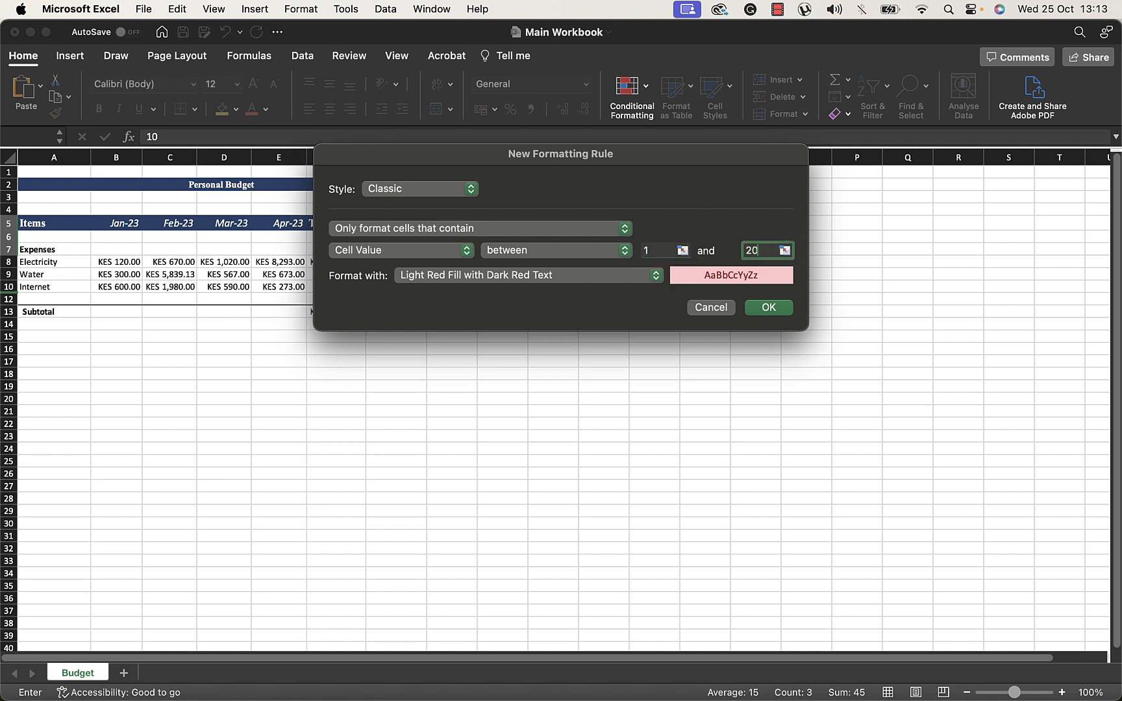
{"action": "left_click", "coordinate": [766, 307]}
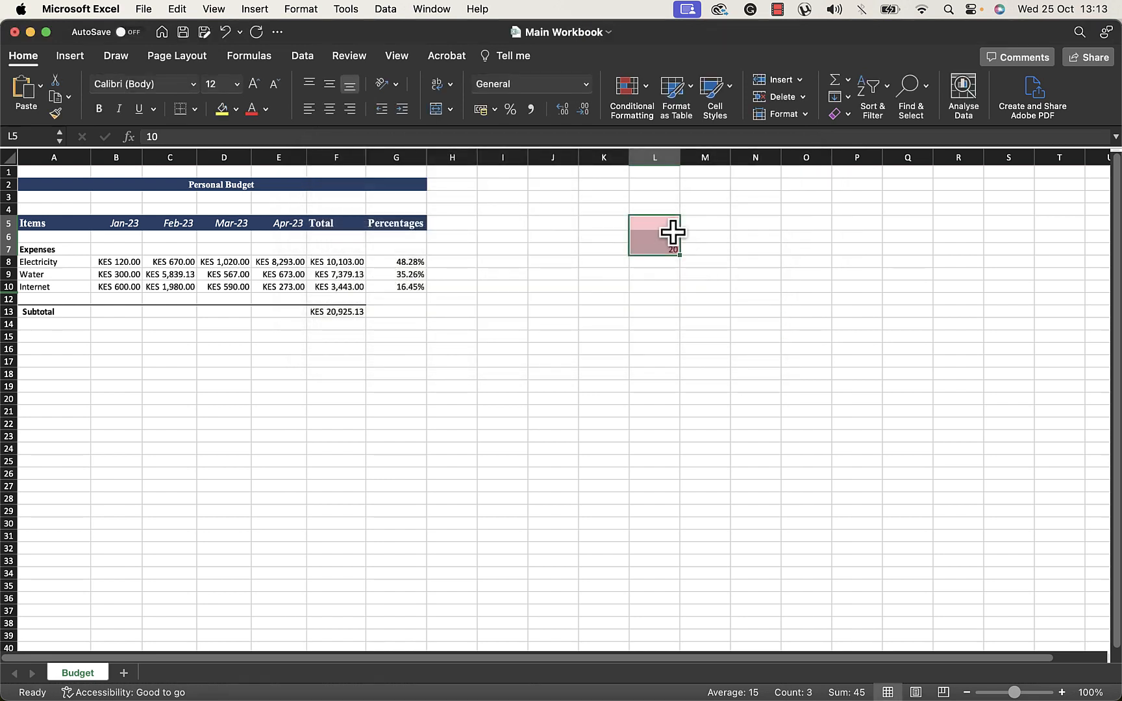
Clear the value in cell L5
{"action": "left_click", "coordinate": [691, 272]}
{"action": "left_click", "coordinate": [669, 222]}
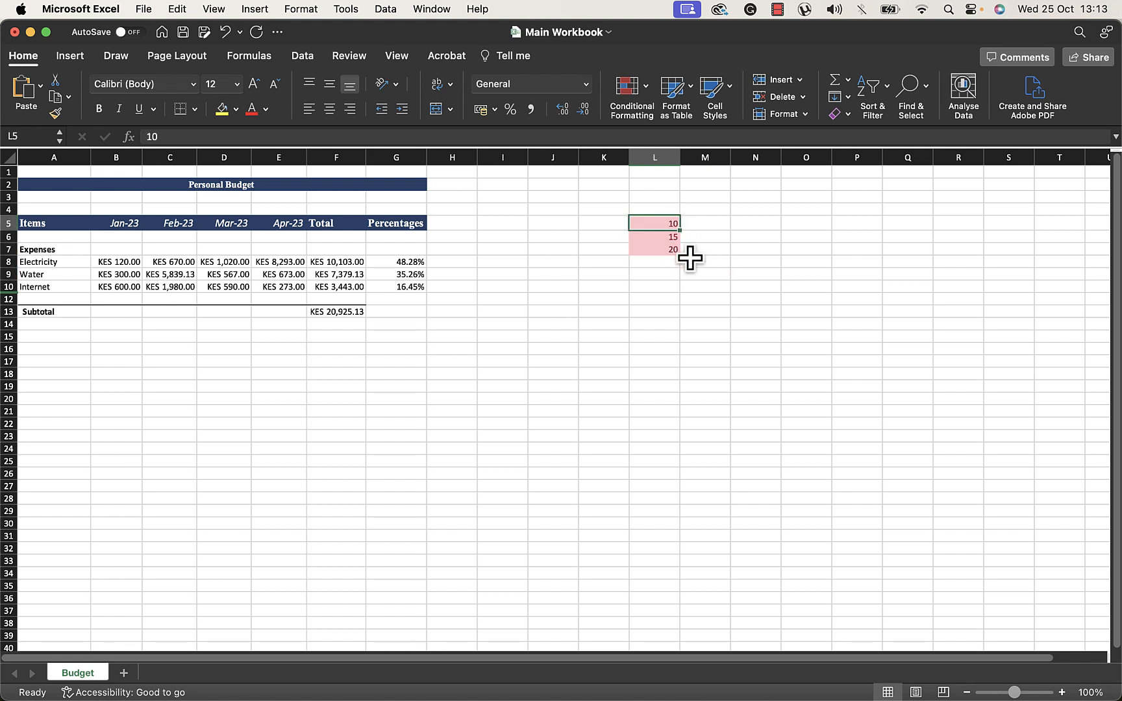
{"action": "key", "text": "BackSpace"}
{"action": "key", "text": "Return"}
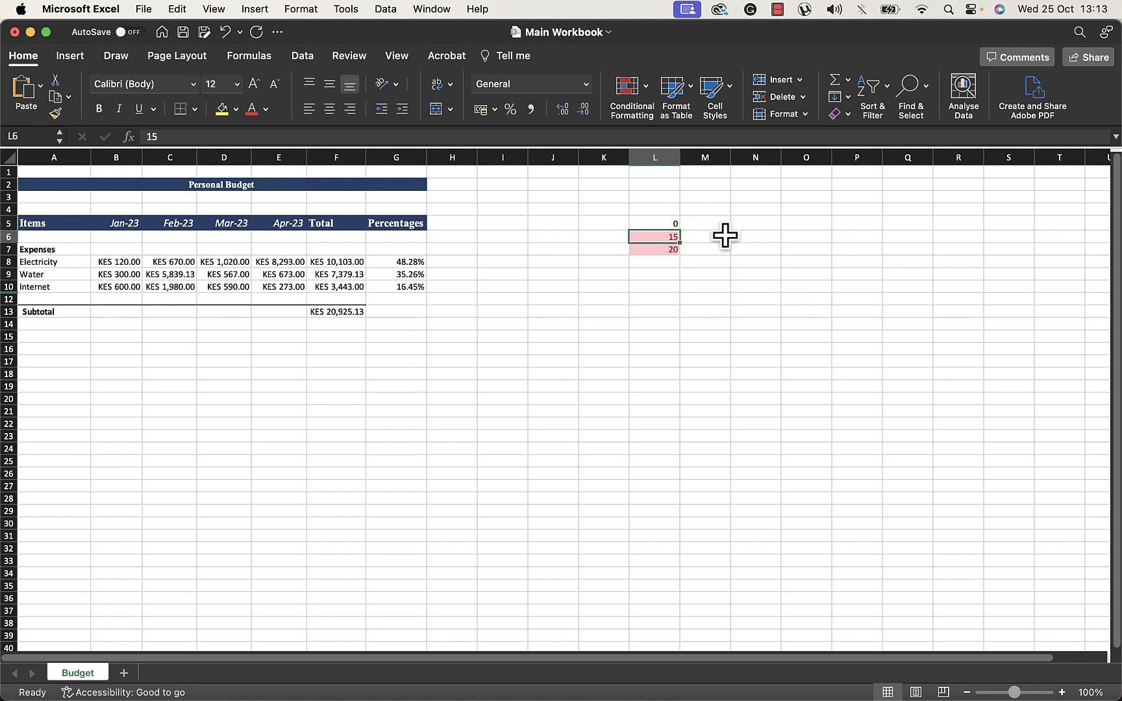
Enter 21 in cell L5
{"action": "left_click", "coordinate": [668, 223]}
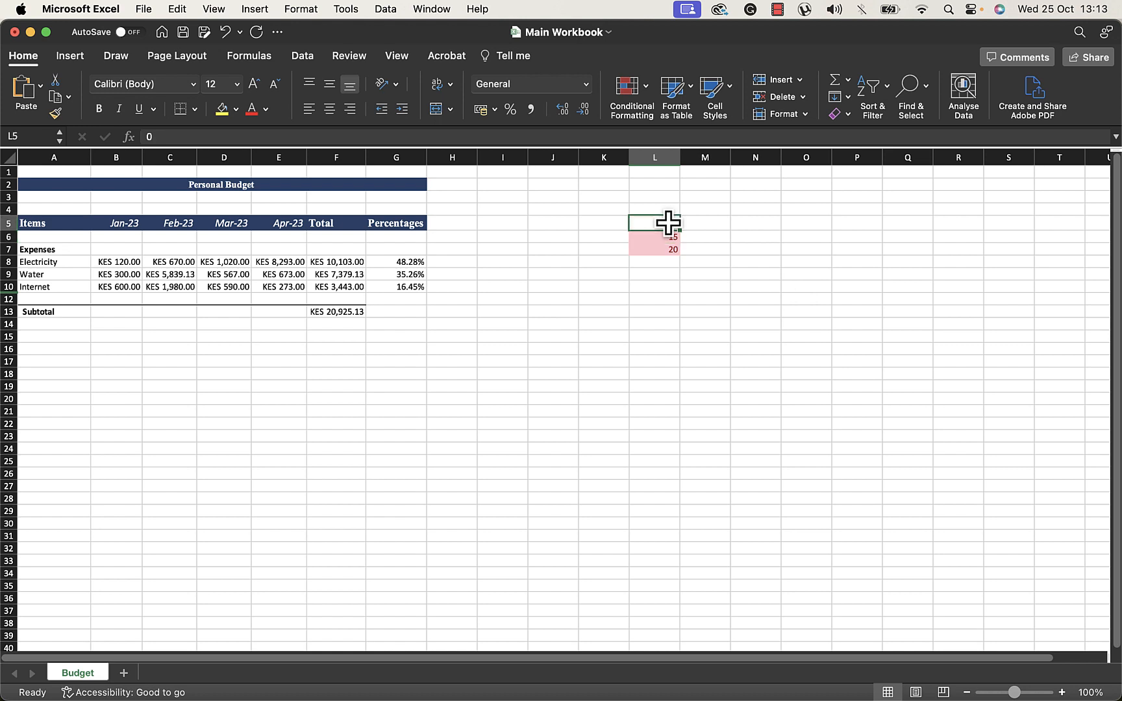
{"action": "type", "text": "21"}
{"action": "key", "text": "Return"}
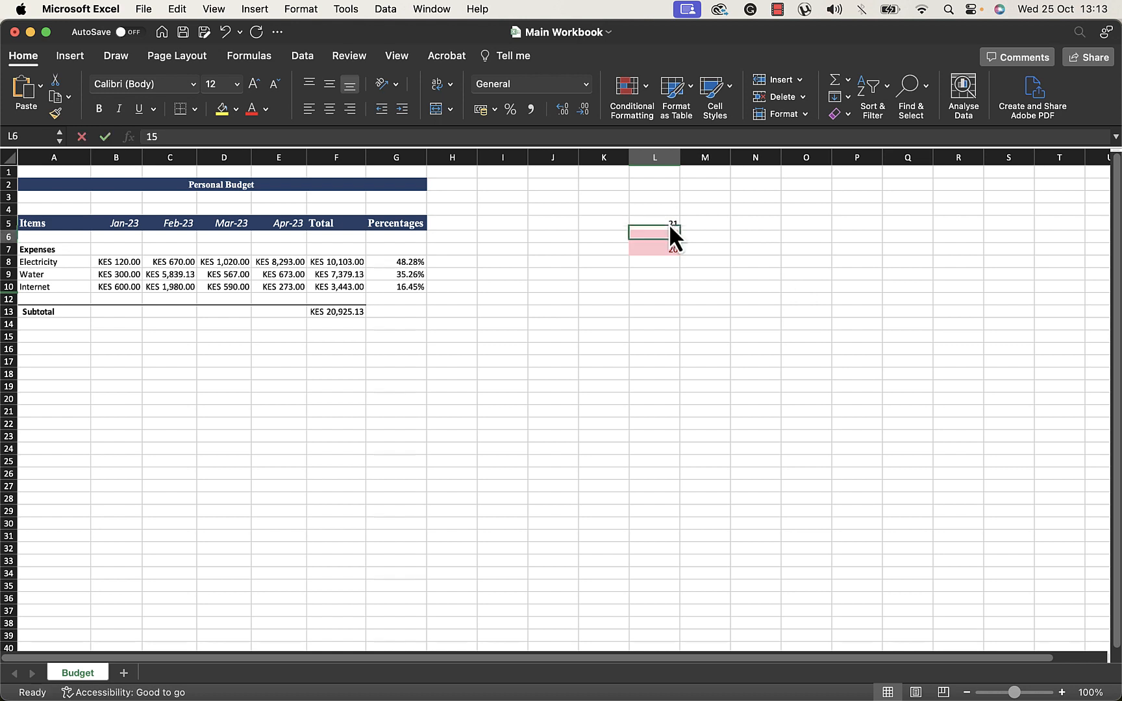
Change the value in cell L5 to 4
{"action": "left_click", "coordinate": [670, 225]}
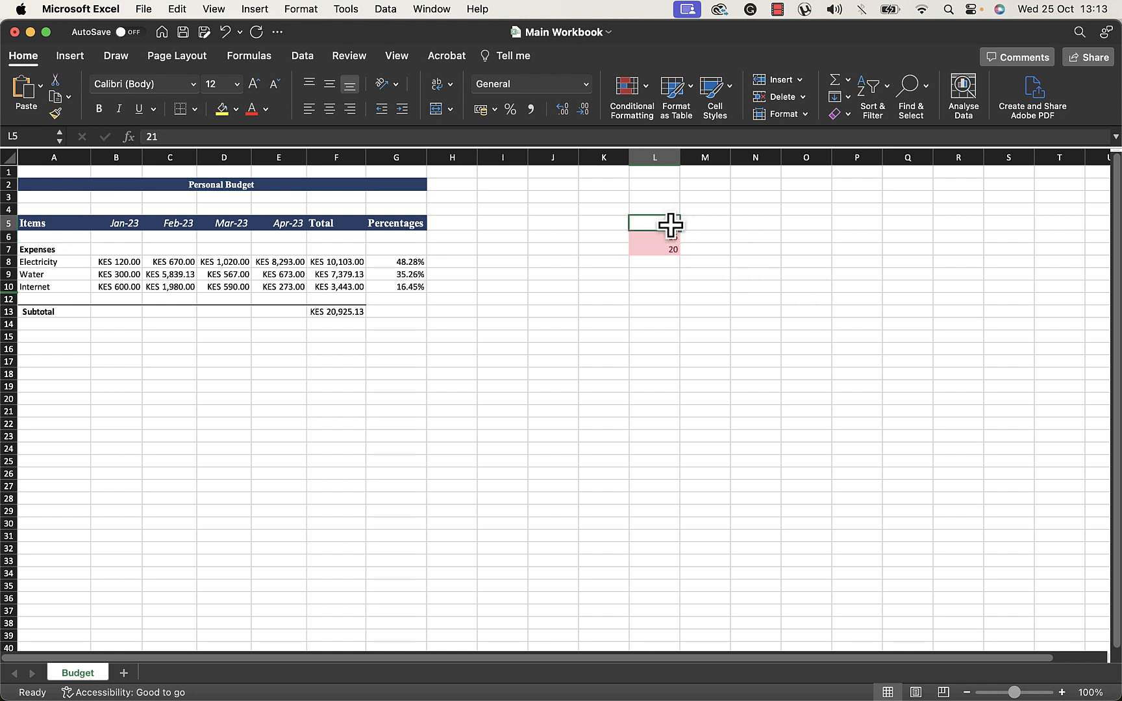
{"action": "type", "text": "4"}
{"action": "key", "text": "Return"}
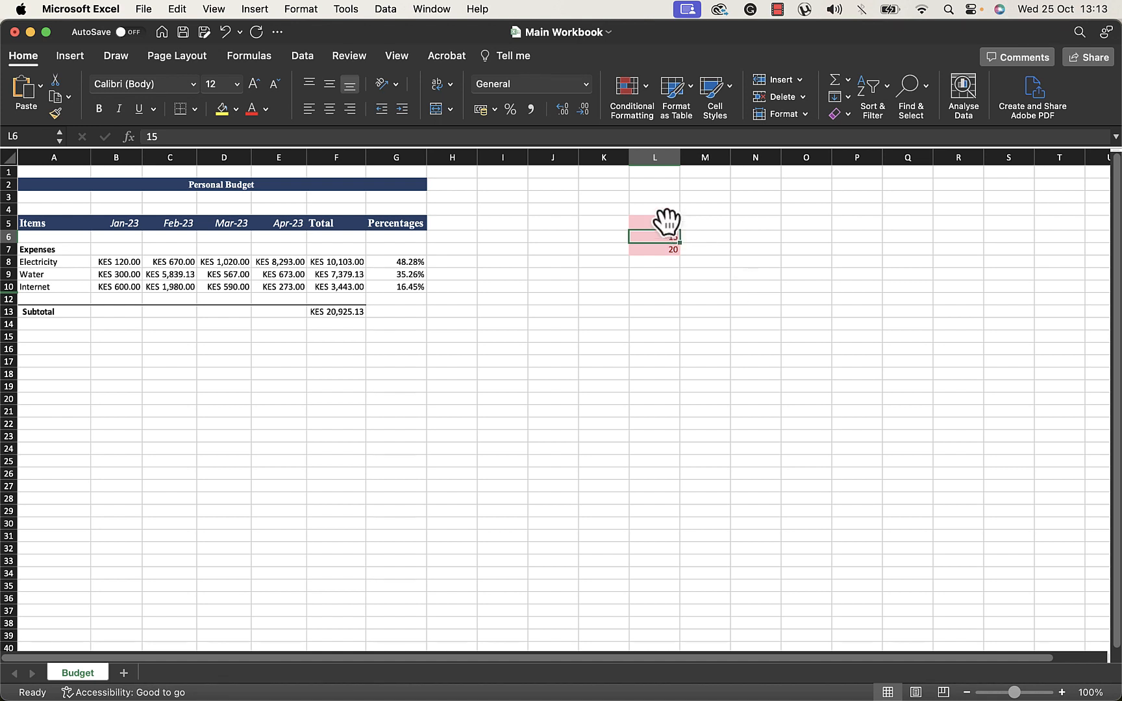
Open the conditional formatting rules manager for L5:L7 and close it
{"action": "left_click_drag", "start_coordinate": [667, 222], "coordinate": [663, 250]}
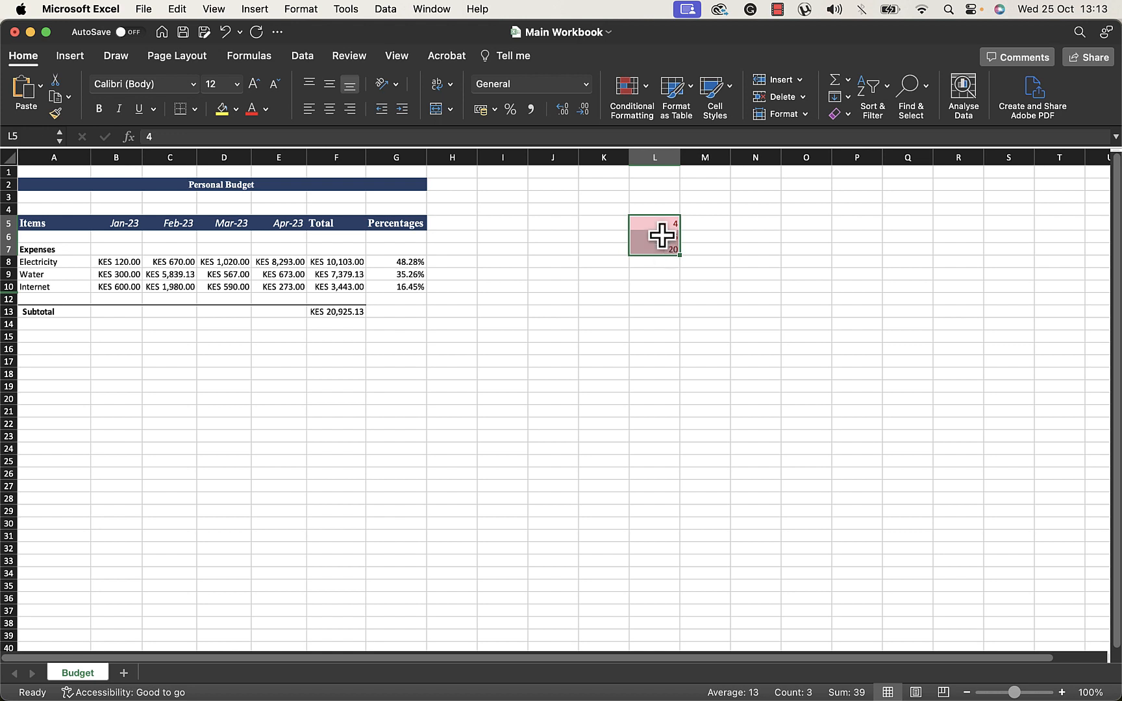
{"action": "left_click", "coordinate": [649, 91]}
{"action": "mouse_move", "coordinate": [700, 115]}
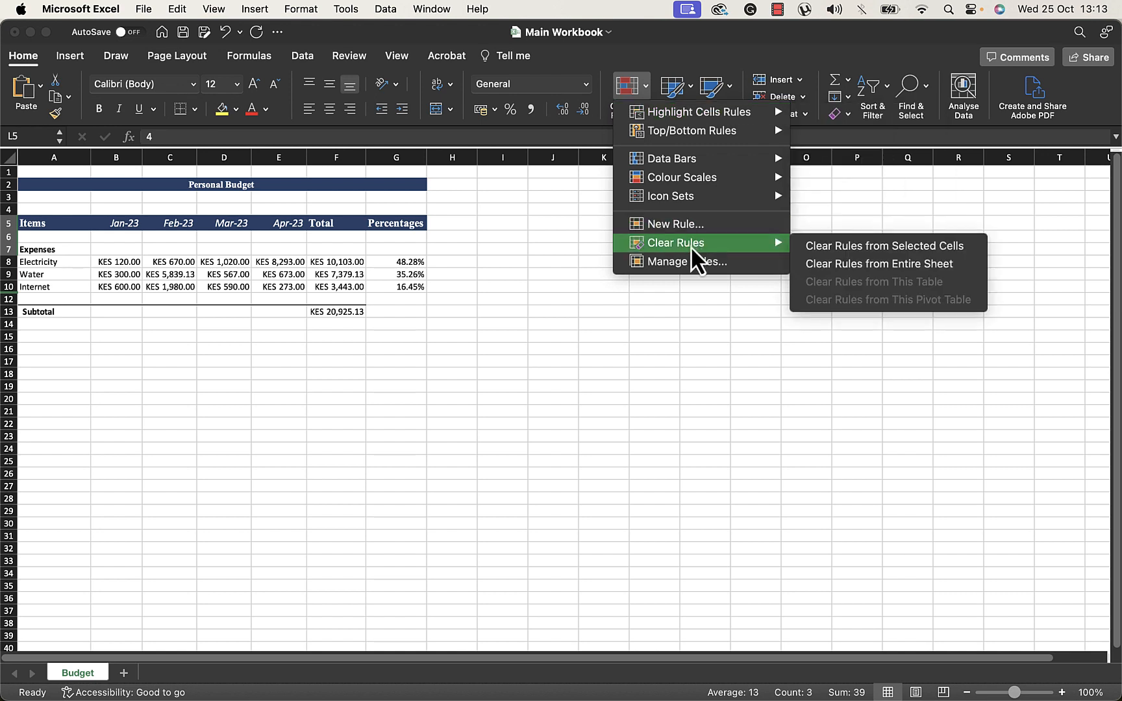
{"action": "left_click", "coordinate": [693, 262]}
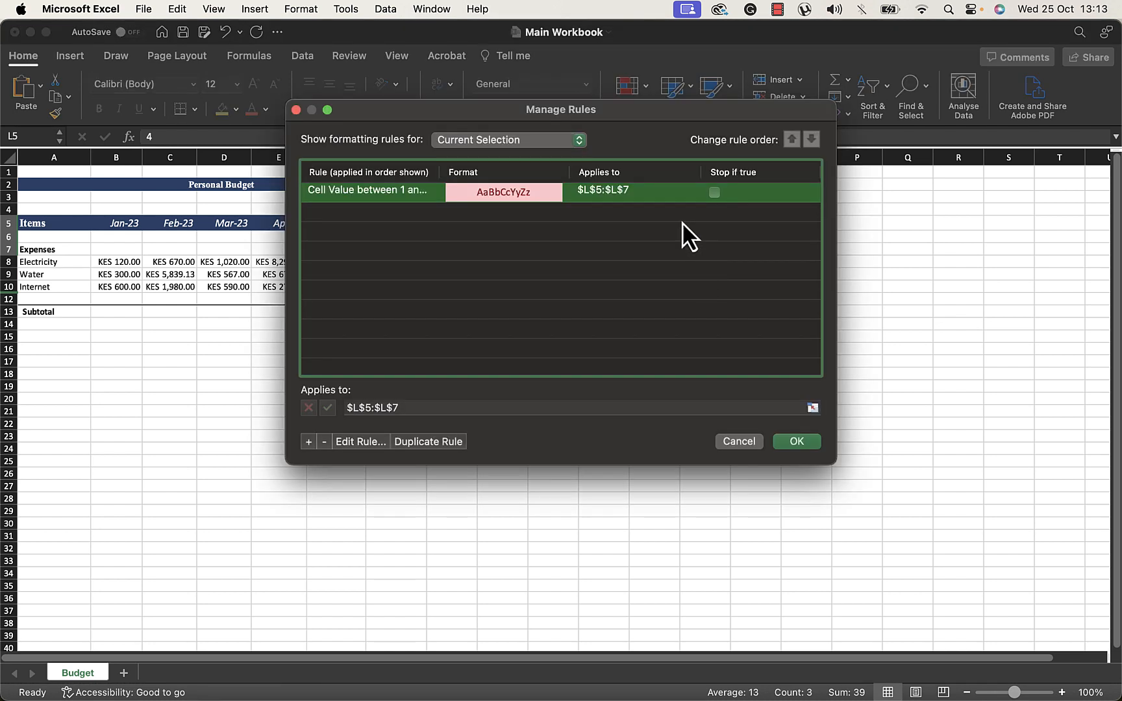
{"action": "left_click", "coordinate": [295, 109]}
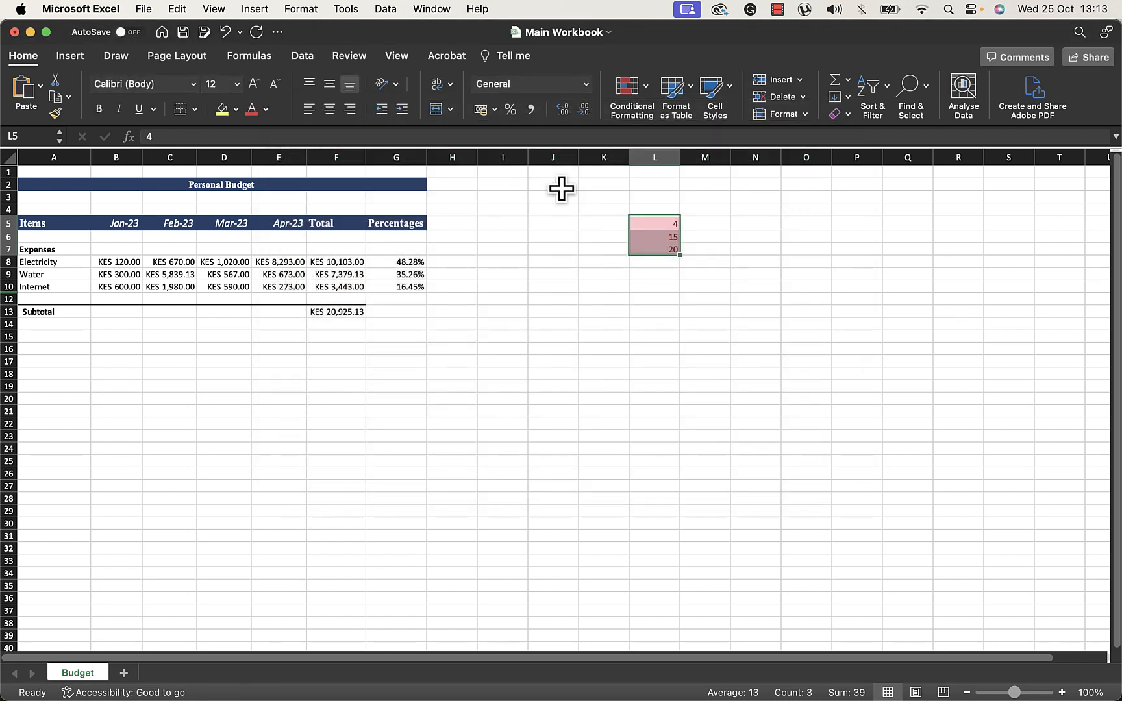
{"action": "left_click", "coordinate": [736, 312]}
Open the Between rule on L5:L7 for editing and switch its format to Customised Format
{"action": "left_click_drag", "start_coordinate": [669, 224], "coordinate": [664, 250]}
{"action": "left_click", "coordinate": [651, 107]}
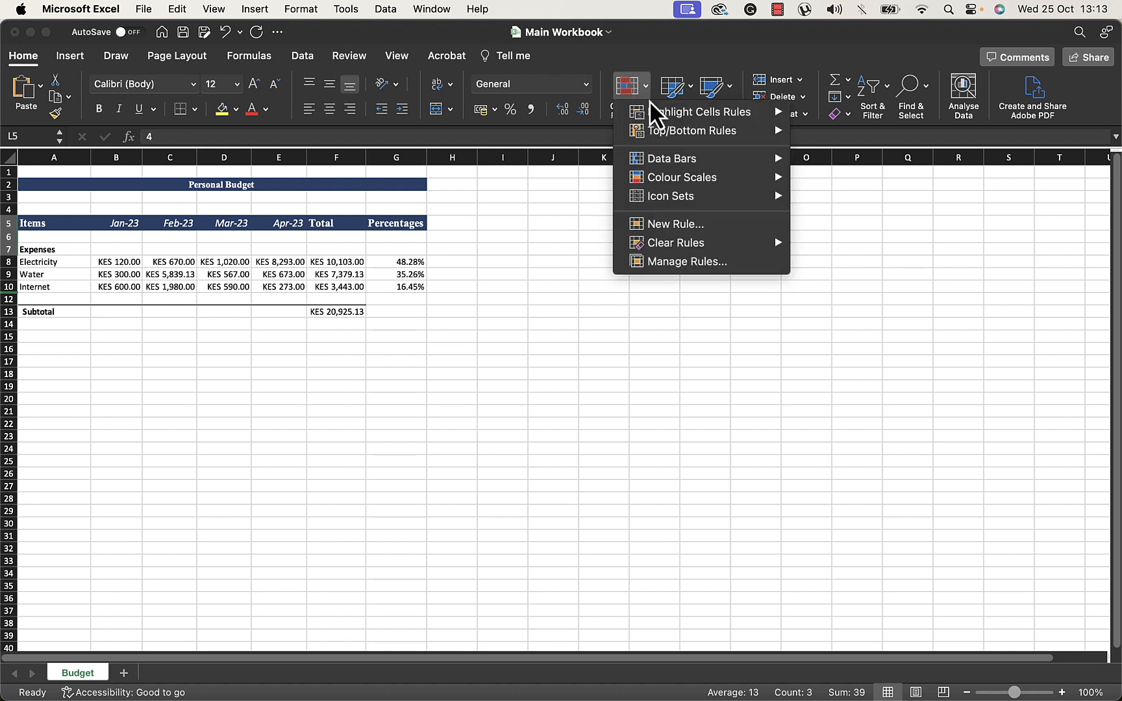
{"action": "left_click", "coordinate": [668, 266]}
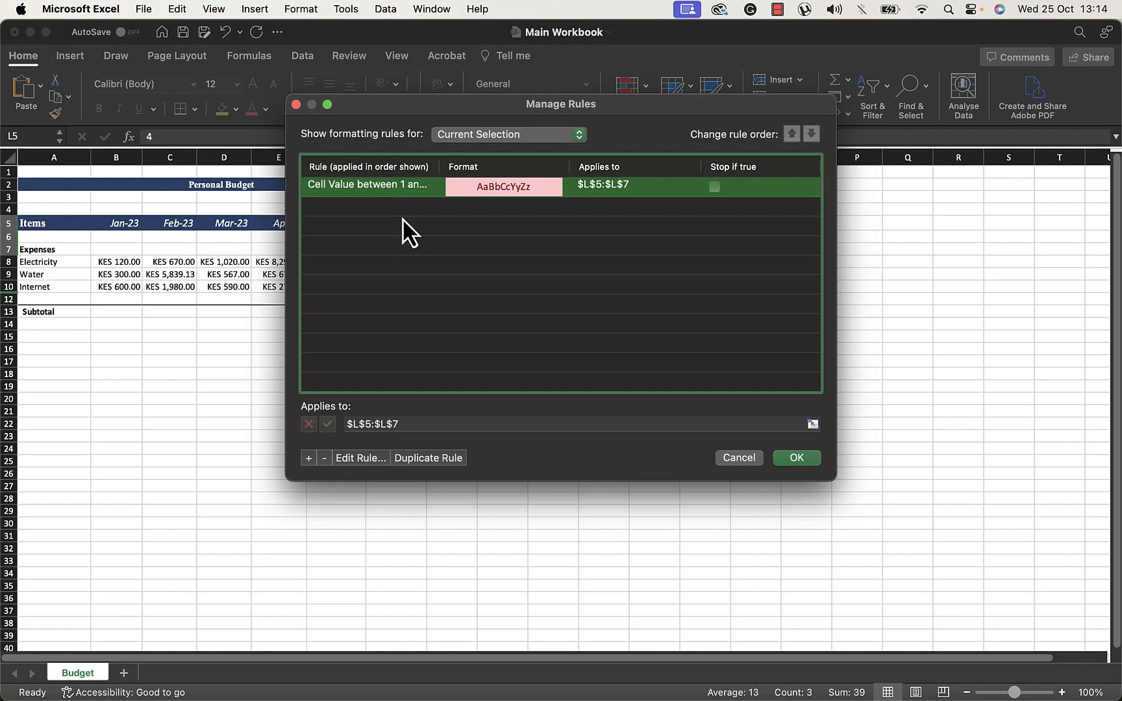
{"action": "left_click", "coordinate": [364, 457]}
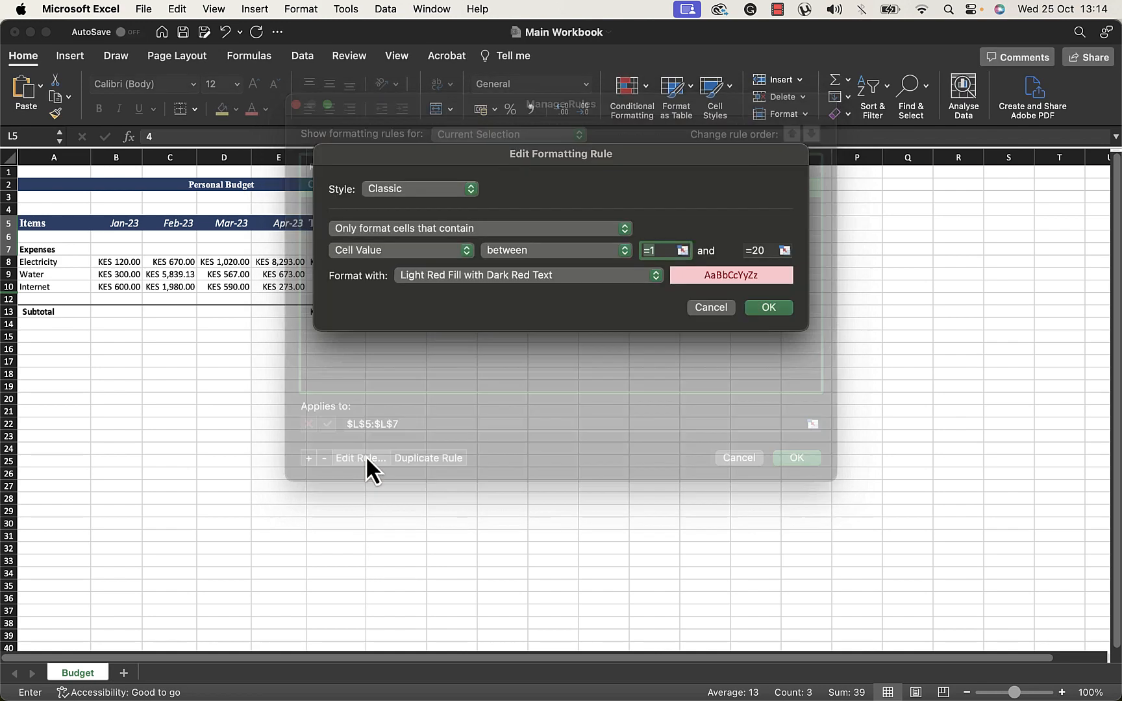
{"action": "left_click_drag", "start_coordinate": [541, 150], "coordinate": [692, 221]}
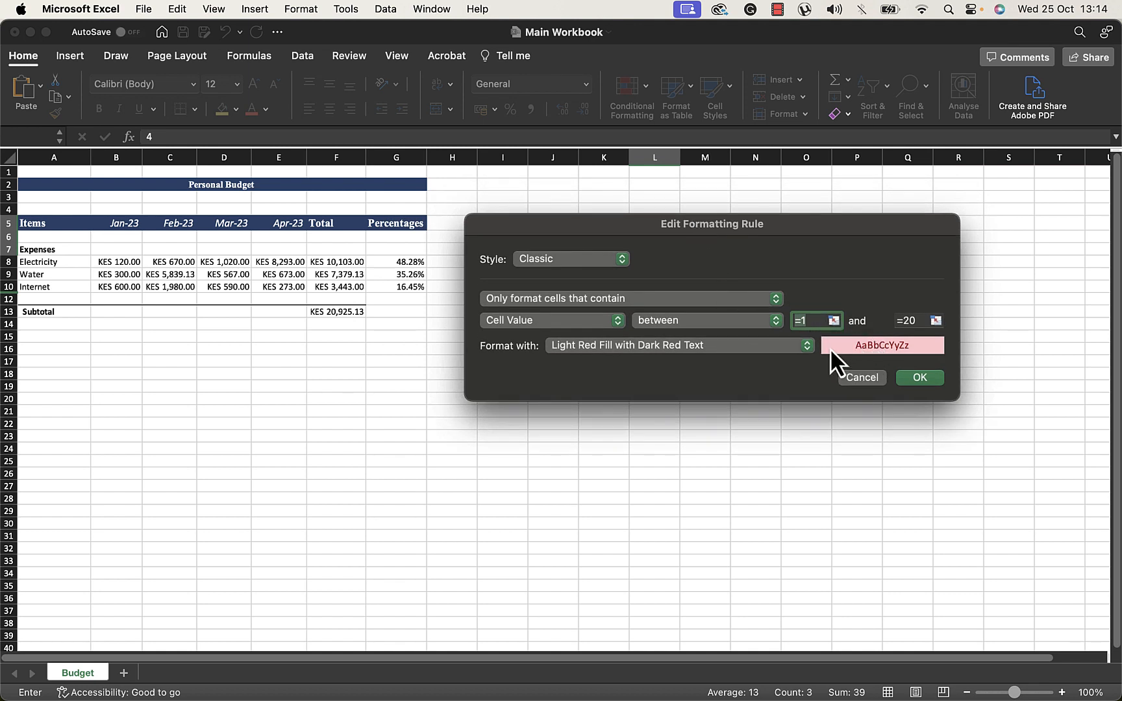
{"action": "left_click", "coordinate": [754, 348]}
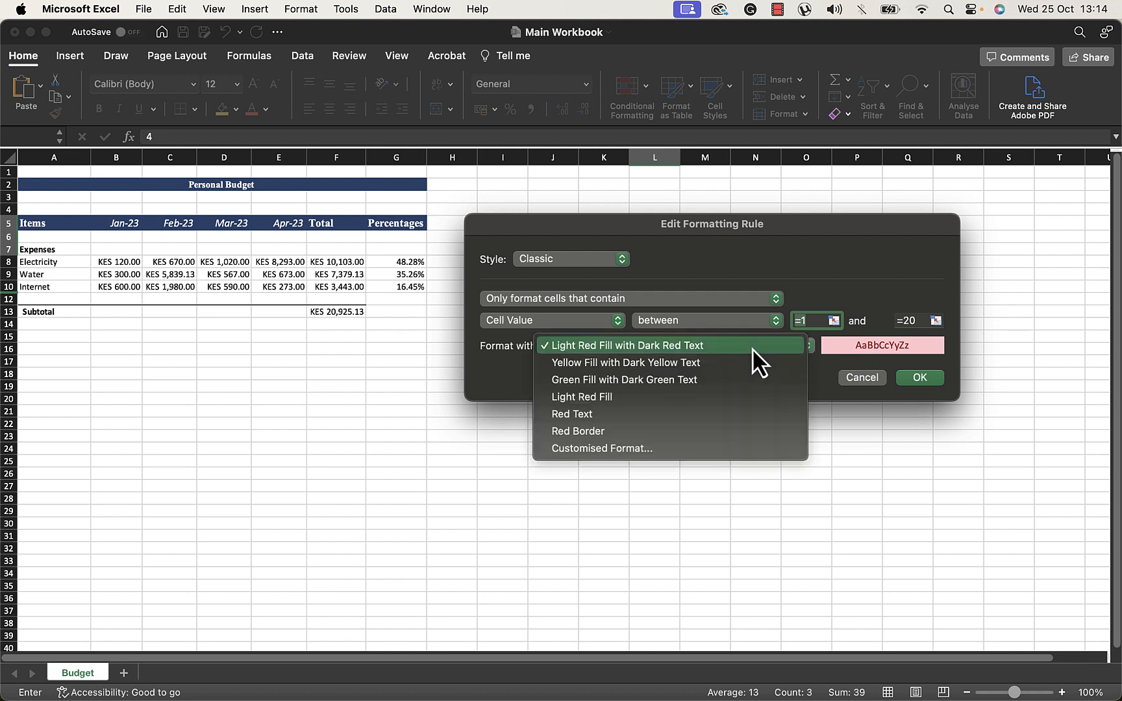
{"action": "left_click", "coordinate": [631, 455]}
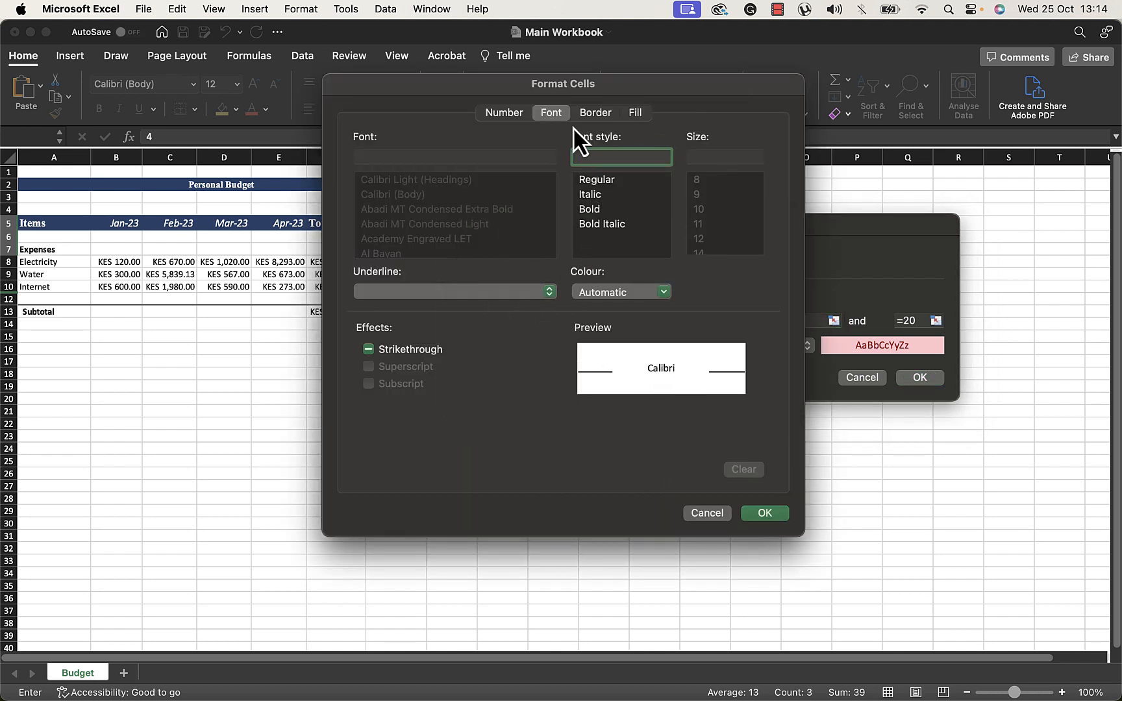
Set the customised format's background fill to purple and apply the edited rule
{"action": "left_click", "coordinate": [634, 114]}
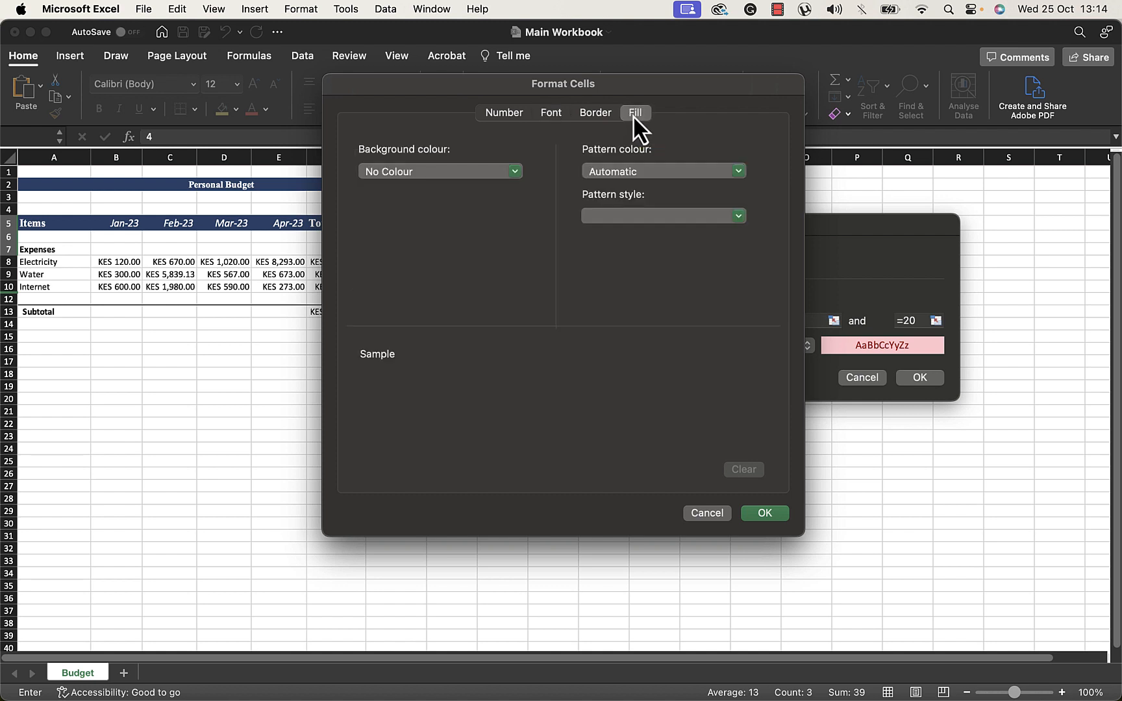
{"action": "left_click", "coordinate": [486, 172]}
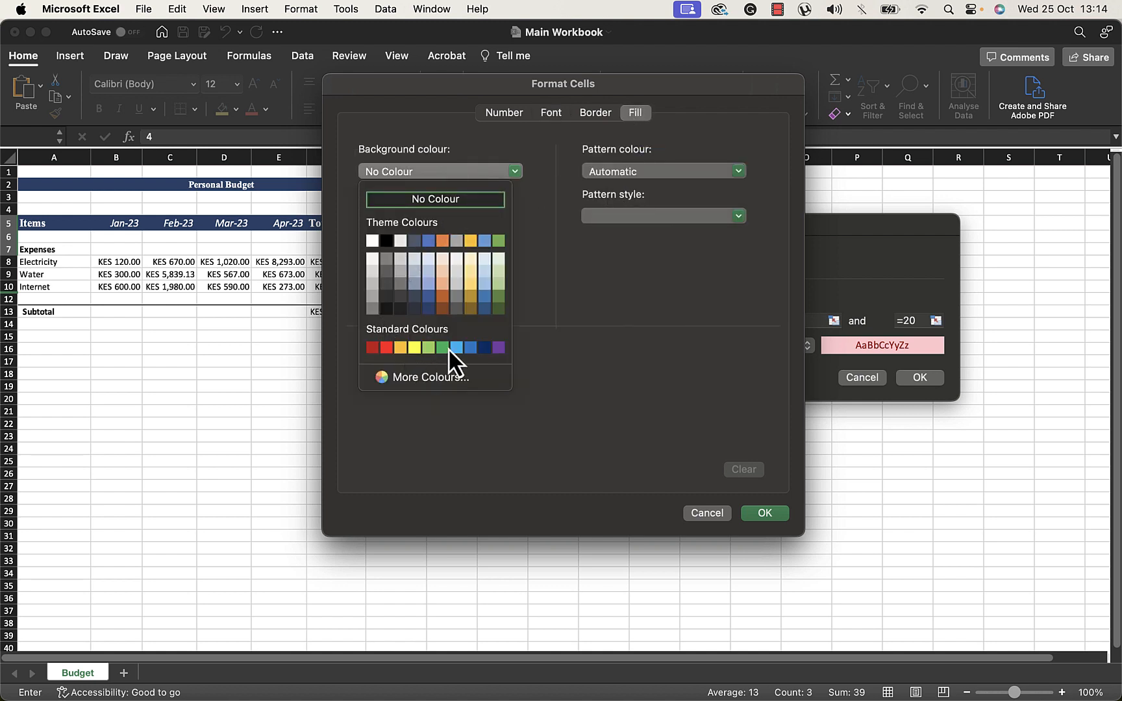
{"action": "left_click", "coordinate": [497, 349]}
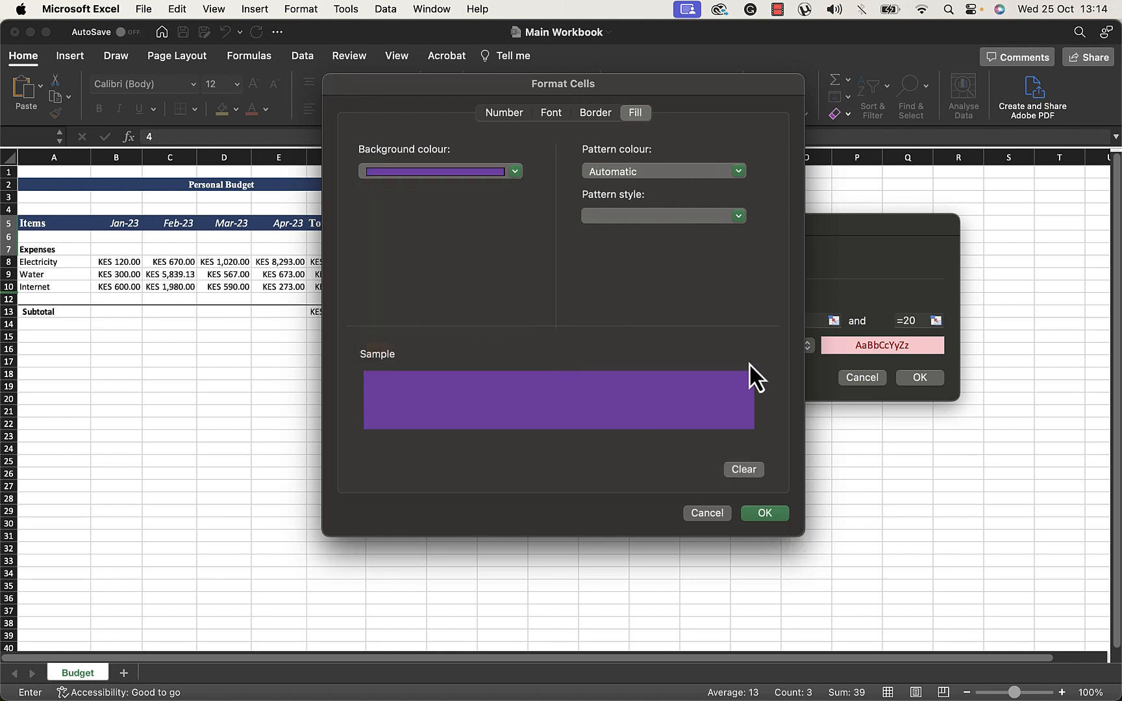
{"action": "left_click", "coordinate": [764, 512]}
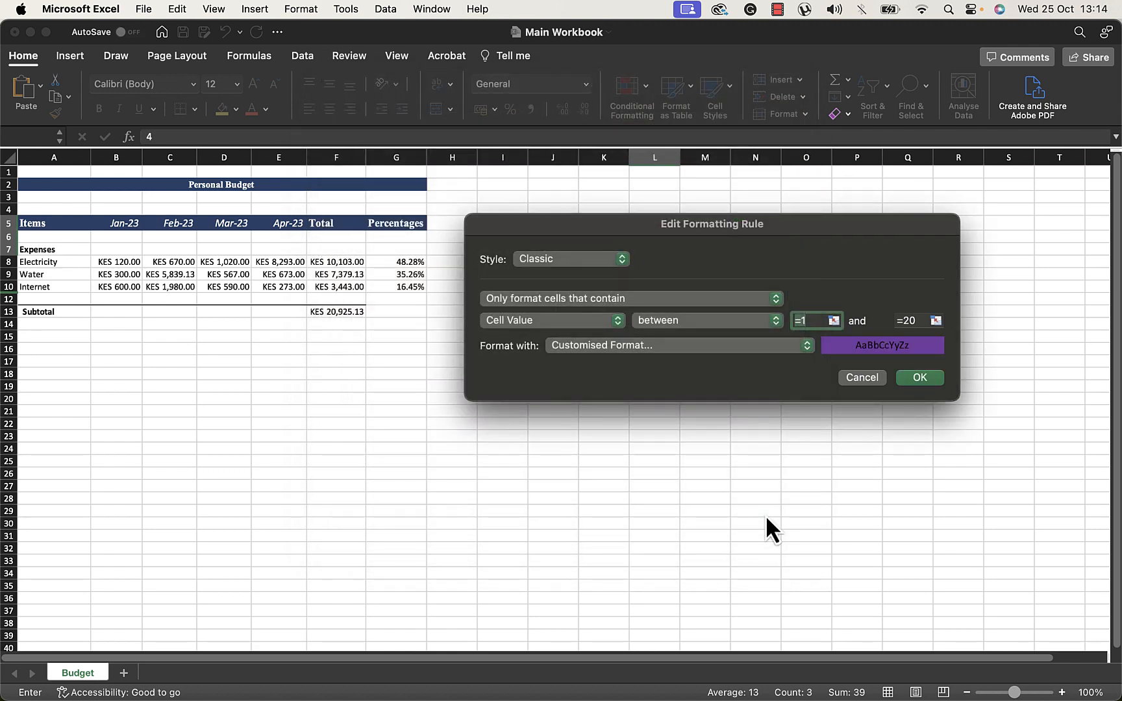
{"action": "left_click", "coordinate": [915, 377]}
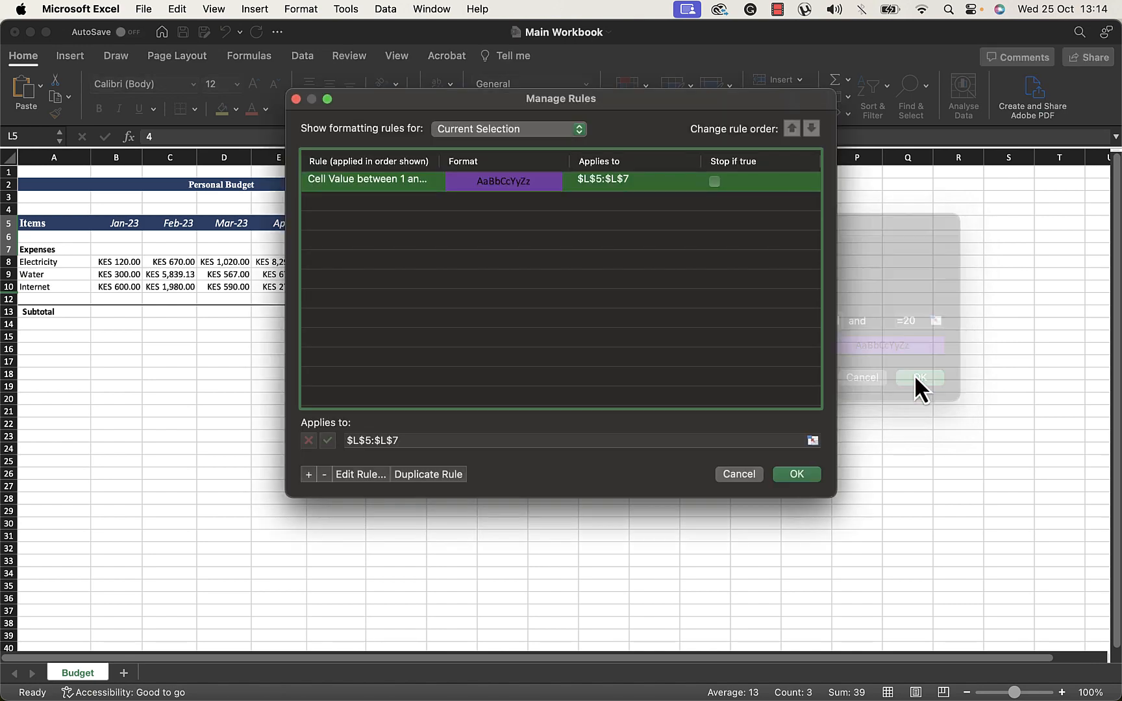
{"action": "left_click", "coordinate": [799, 479]}
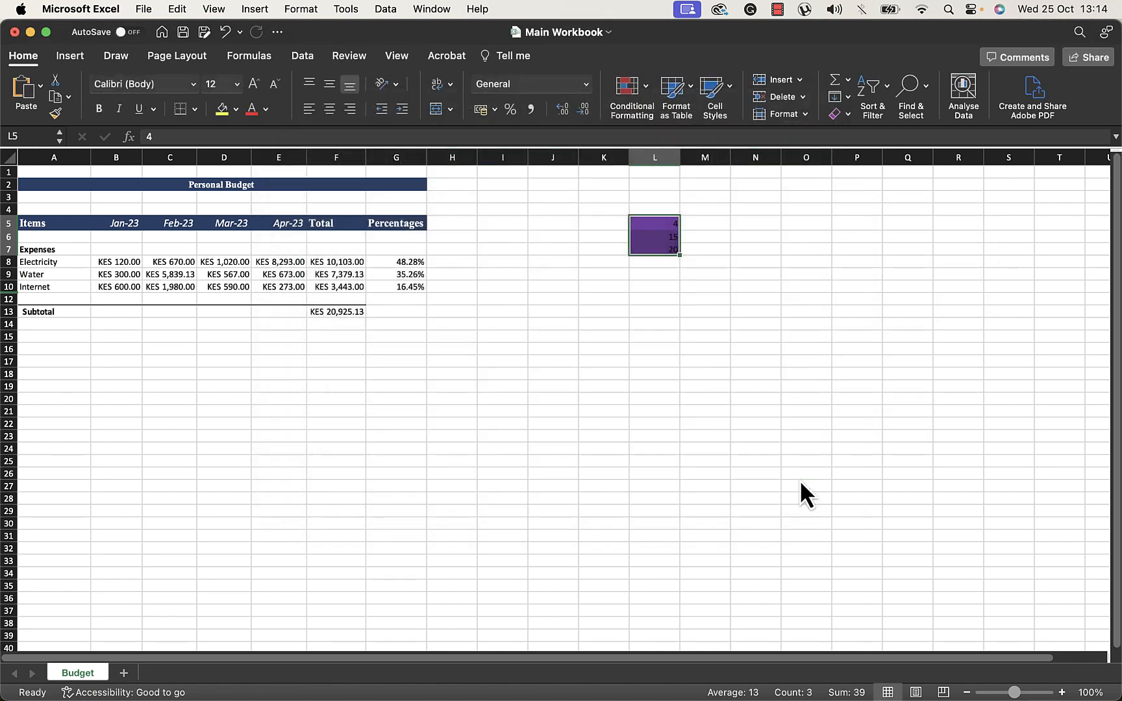
Set the font colour of L5:L7 to white
{"action": "left_click", "coordinate": [694, 297]}
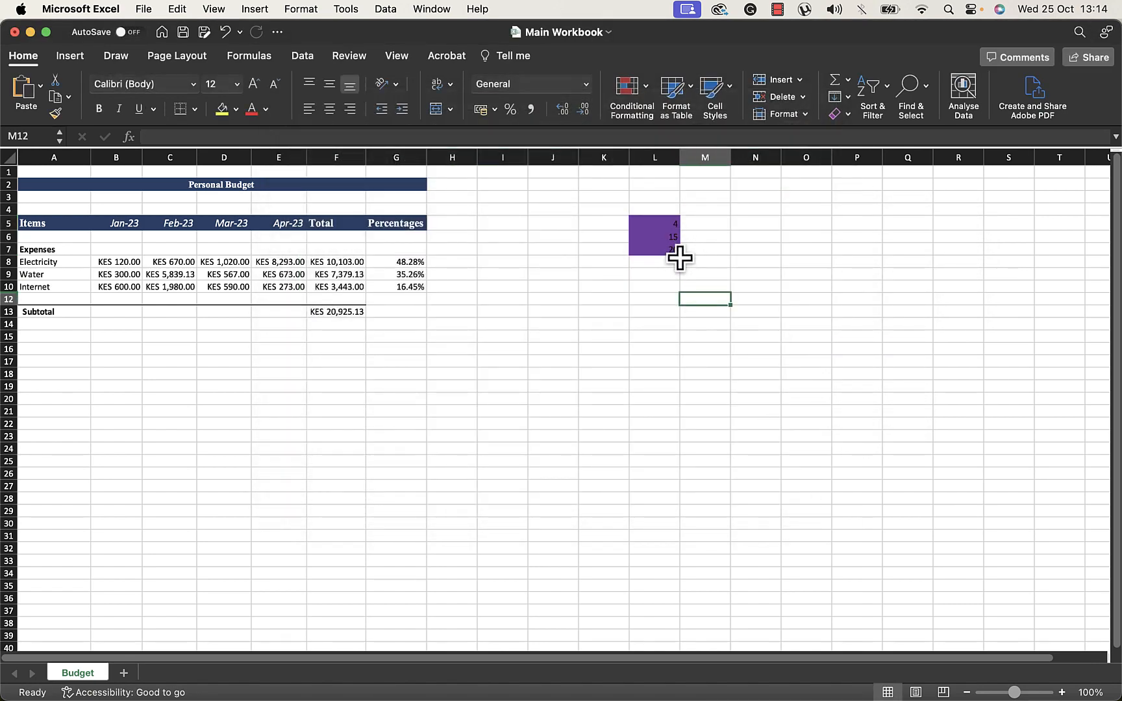
{"action": "left_click", "coordinate": [667, 226]}
{"action": "left_click_drag", "start_coordinate": [668, 226], "coordinate": [669, 245]}
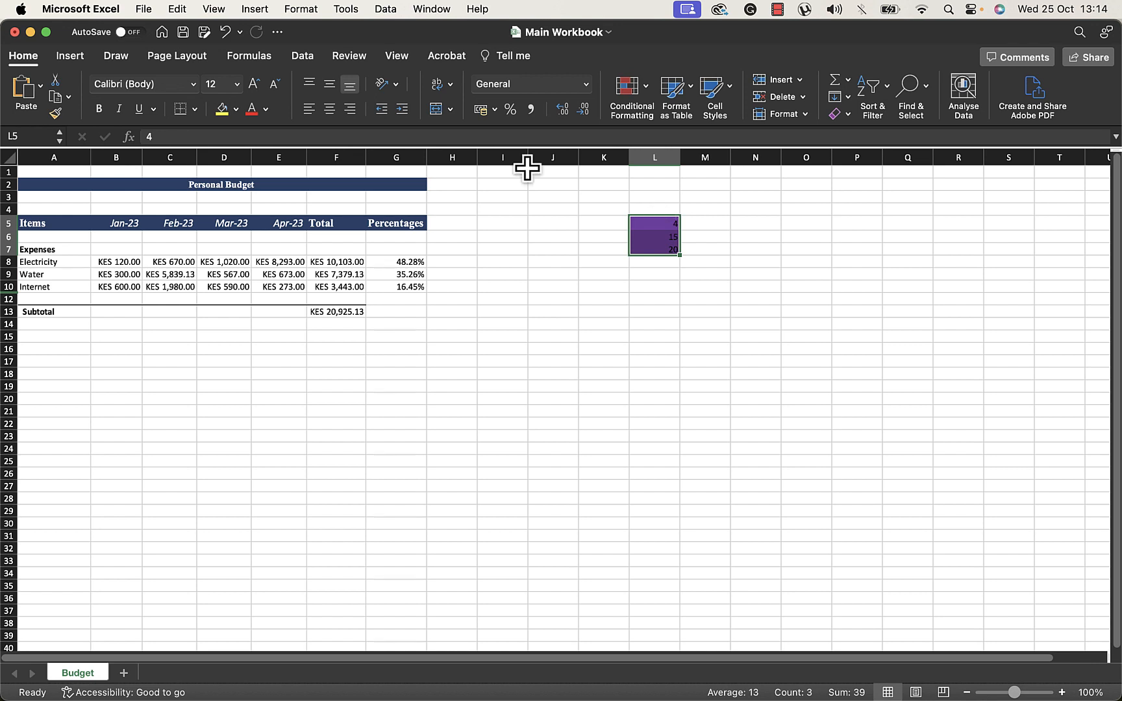
{"action": "left_click", "coordinate": [265, 108]}
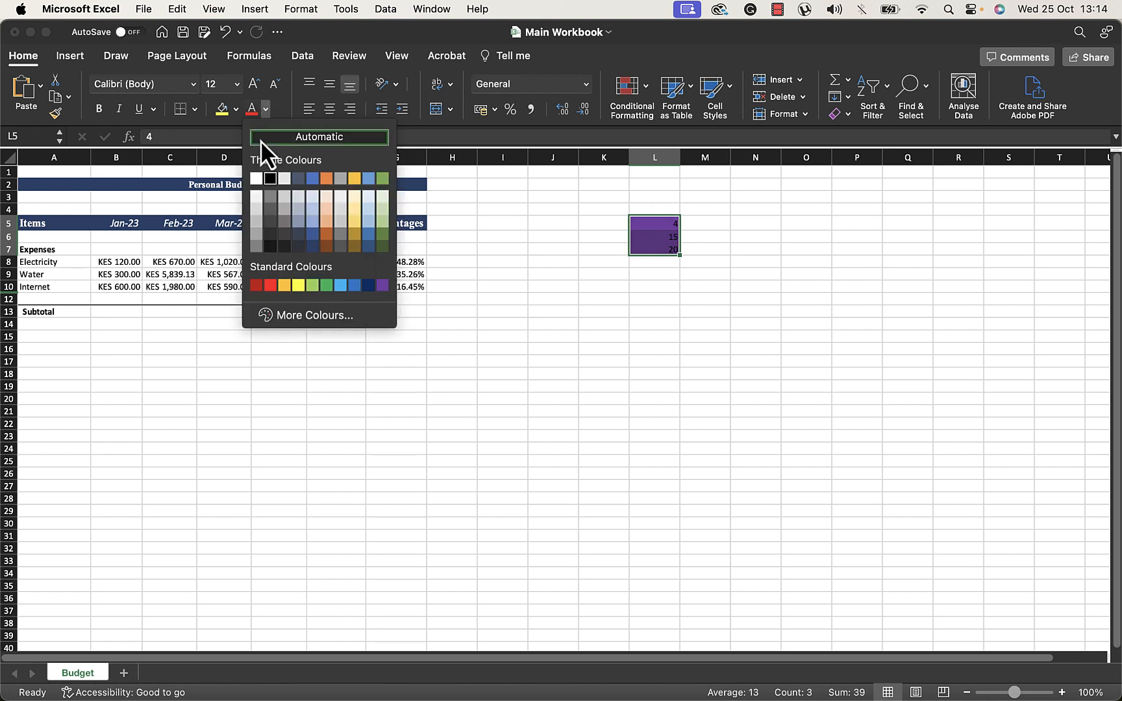
{"action": "left_click", "coordinate": [256, 178]}
{"action": "left_click", "coordinate": [604, 286]}
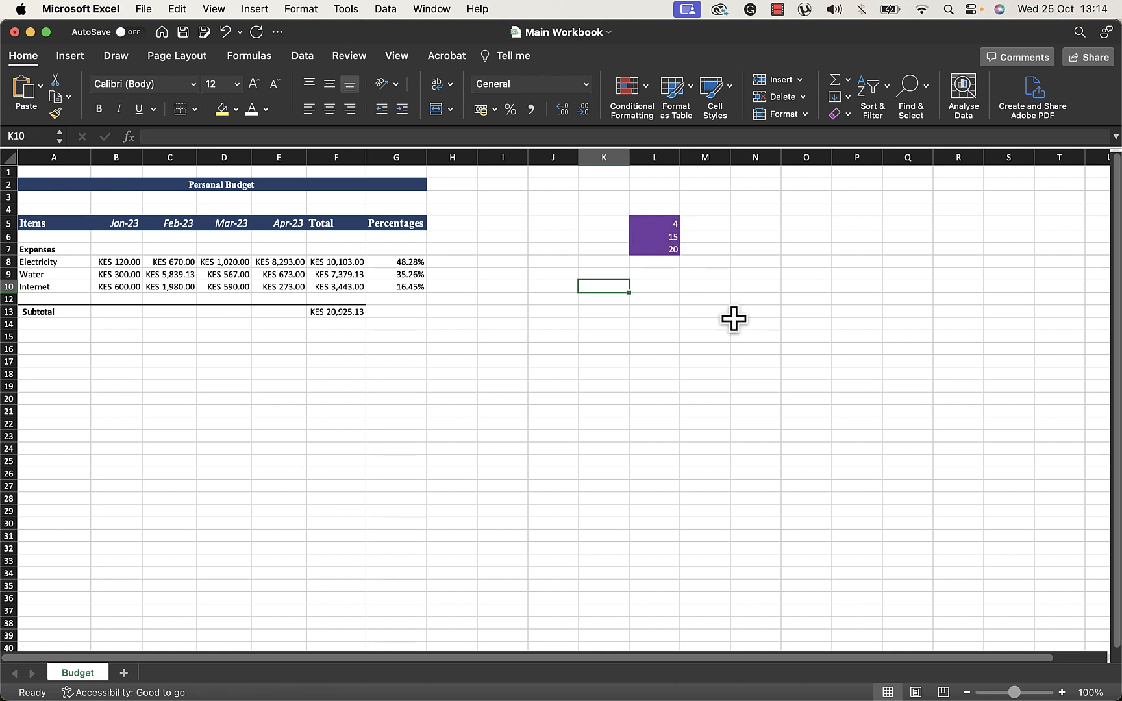
Review the conditional formatting rules applied to L5:L7 in the rules manager
{"action": "left_click_drag", "start_coordinate": [669, 226], "coordinate": [673, 254]}
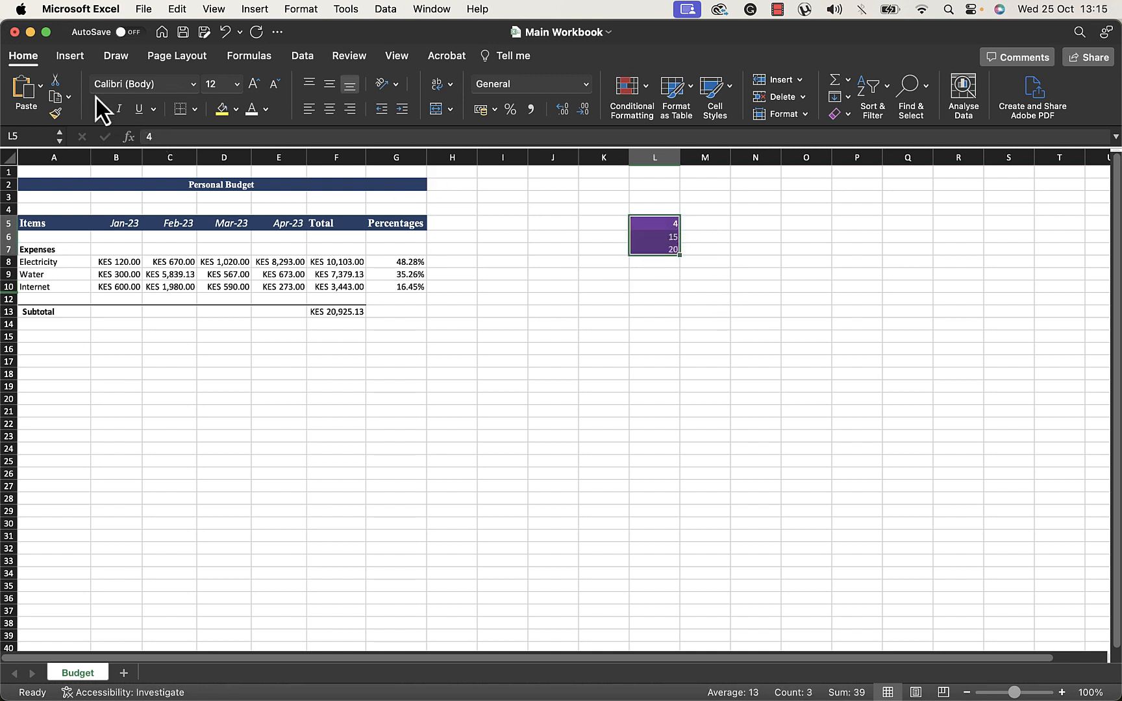
{"action": "left_click", "coordinate": [646, 100]}
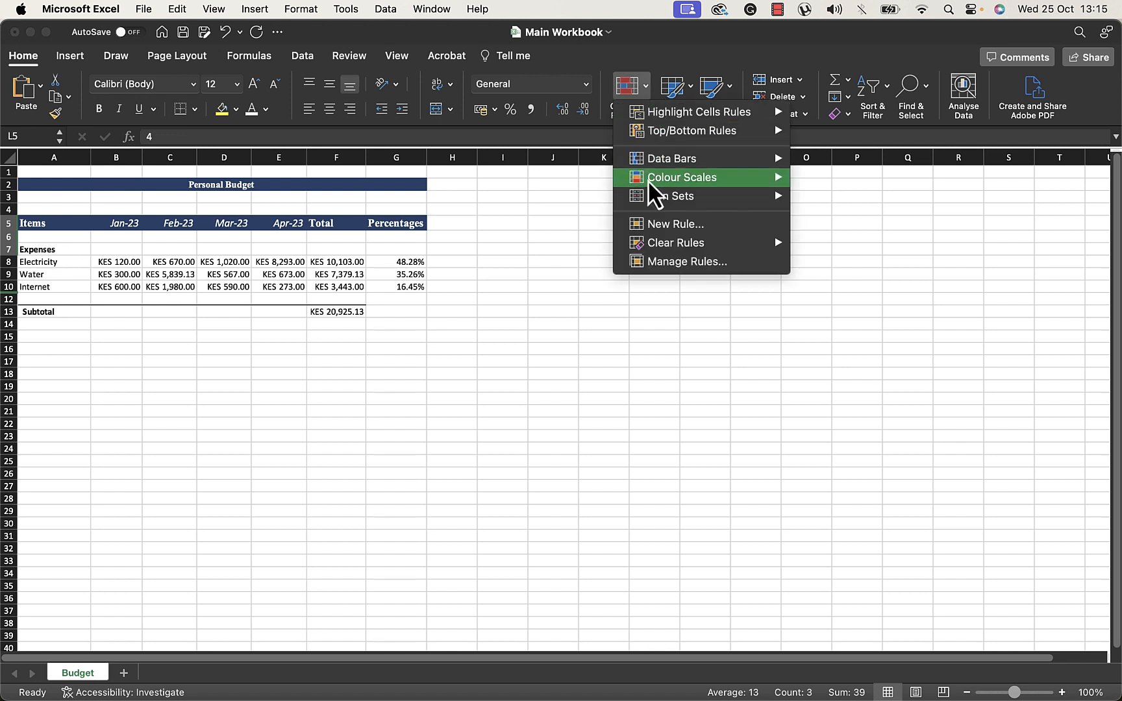
{"action": "left_click", "coordinate": [672, 260]}
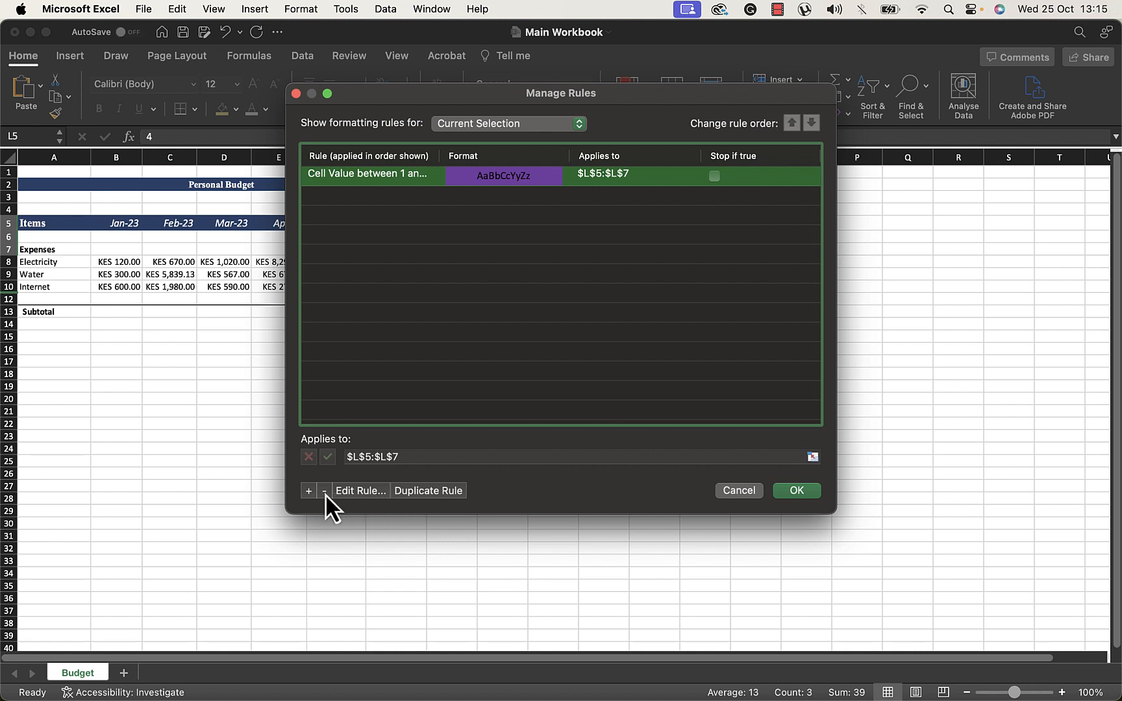
{"action": "left_click", "coordinate": [783, 491]}
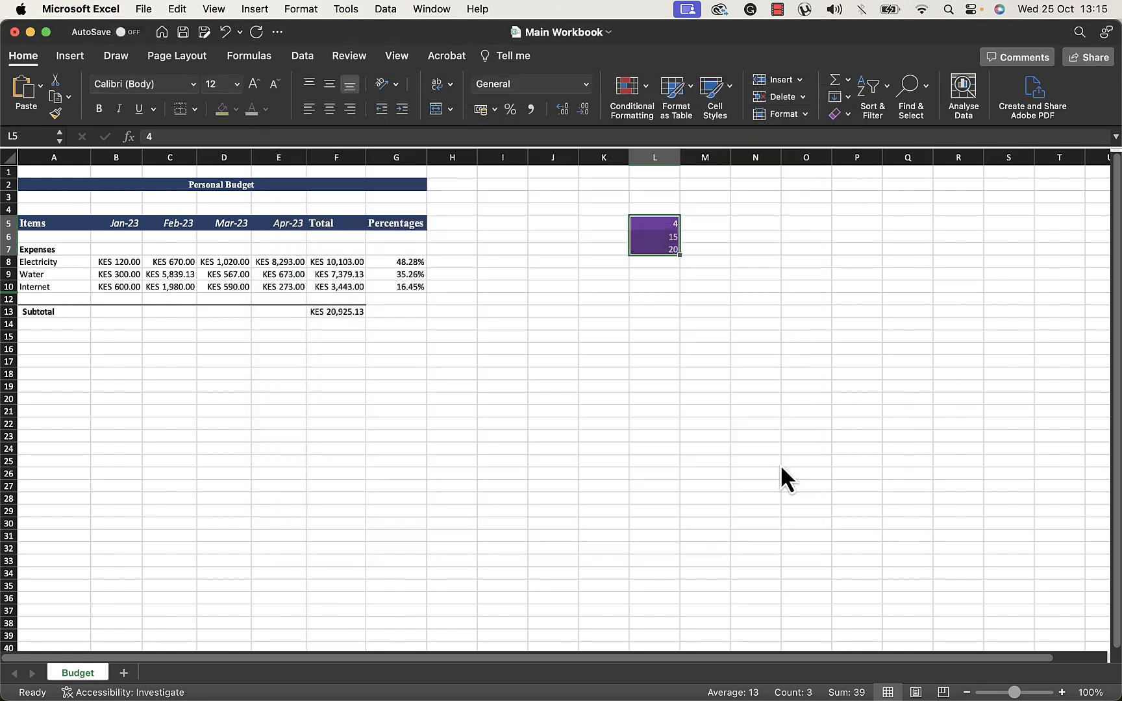
Clear conditional formatting rules from the entire sheet, then undo the clearing
{"action": "left_click", "coordinate": [646, 88]}
{"action": "mouse_move", "coordinate": [679, 247]}
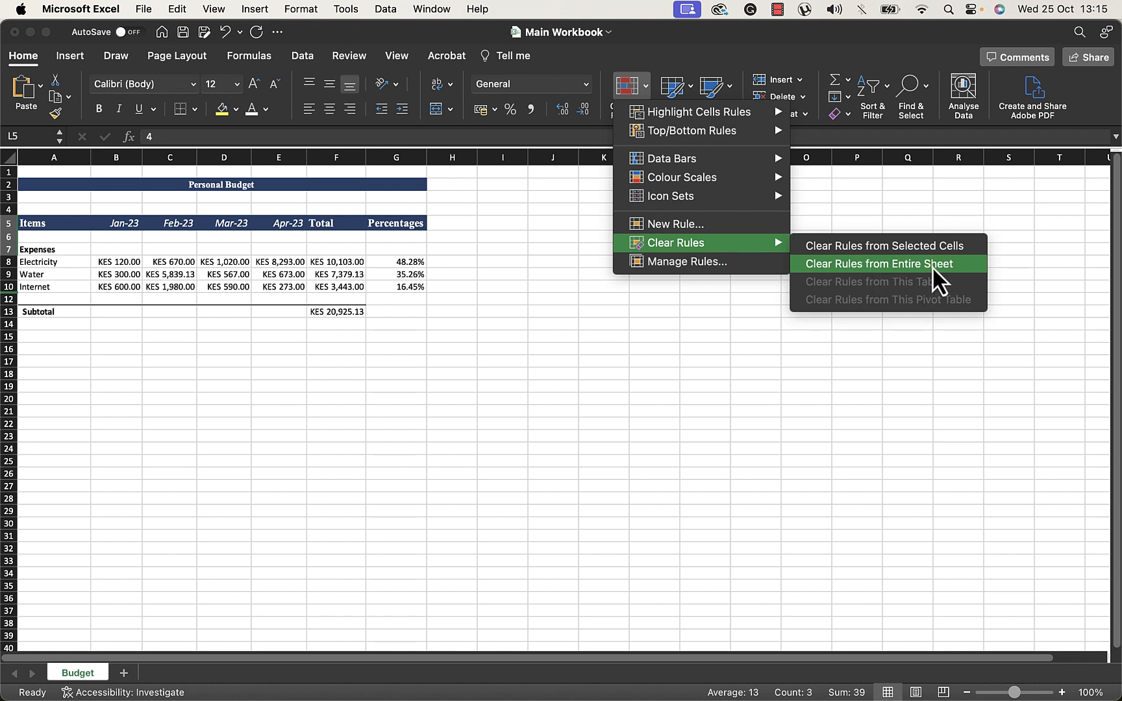
{"action": "left_click", "coordinate": [876, 263]}
{"action": "left_click", "coordinate": [755, 286]}
{"action": "left_click_drag", "start_coordinate": [666, 226], "coordinate": [679, 265]}
{"action": "left_click", "coordinate": [806, 284]}
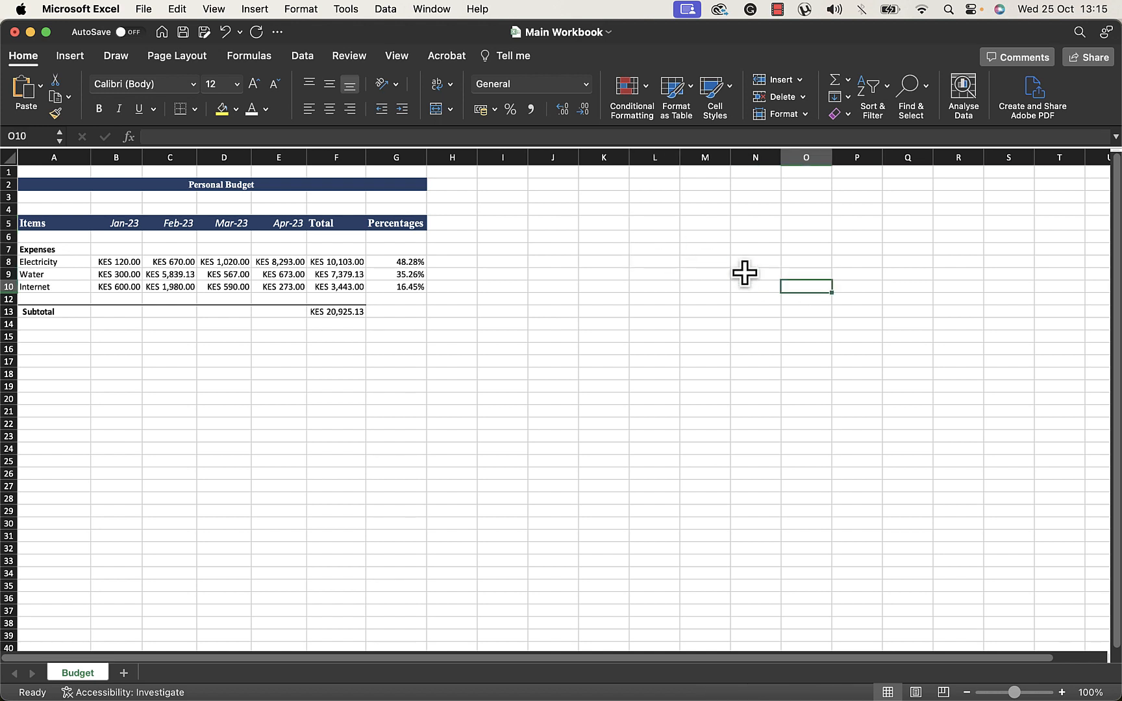
{"action": "key", "text": "super+z"}
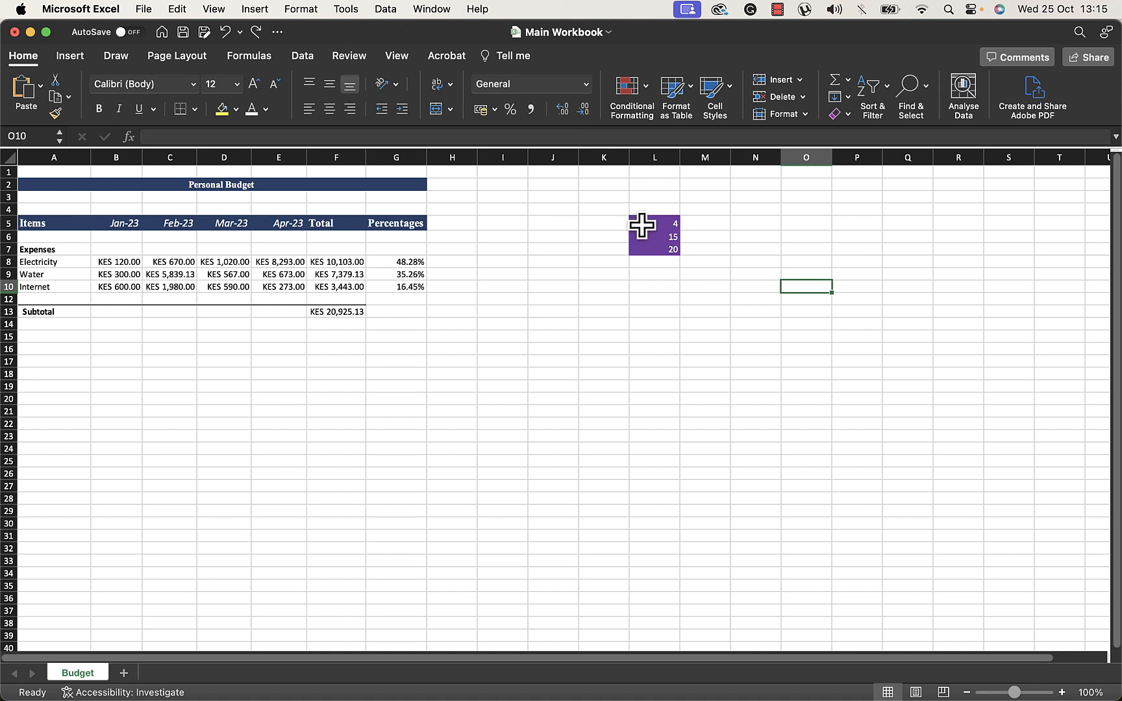
Clear the conditional formatting rules from the selected cells L5:L7
{"action": "left_click_drag", "start_coordinate": [644, 225], "coordinate": [647, 250]}
{"action": "left_click", "coordinate": [641, 88]}
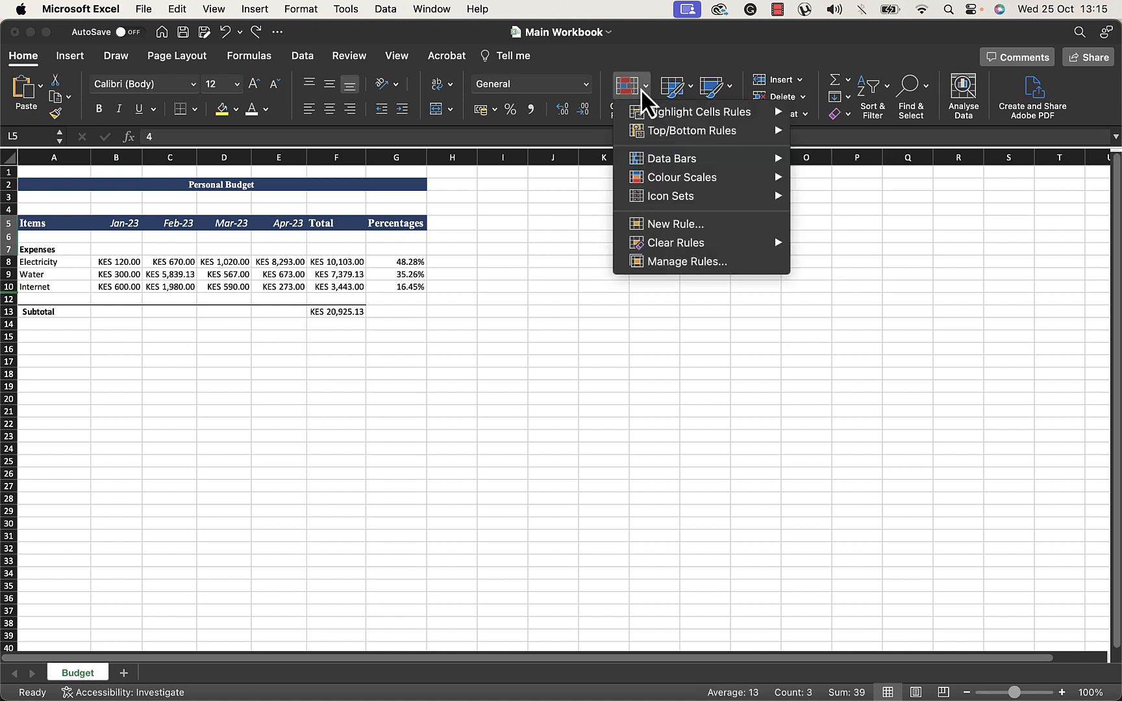
{"action": "mouse_move", "coordinate": [691, 177]}
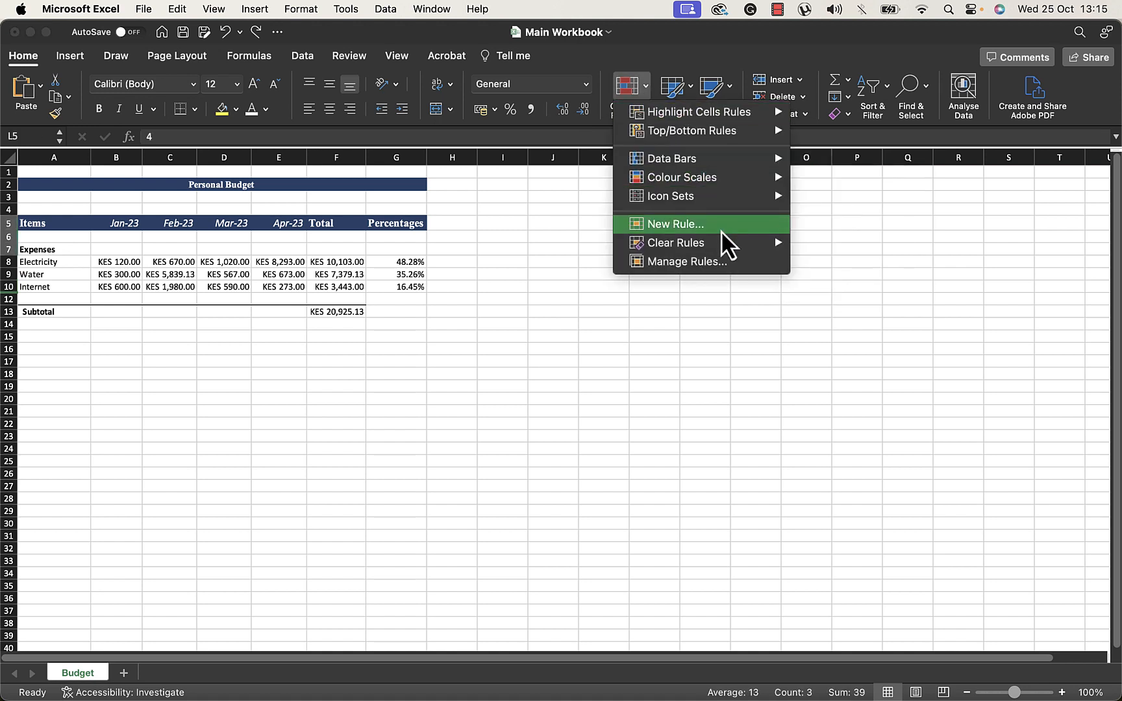
{"action": "mouse_move", "coordinate": [726, 246]}
{"action": "left_click", "coordinate": [885, 246]}
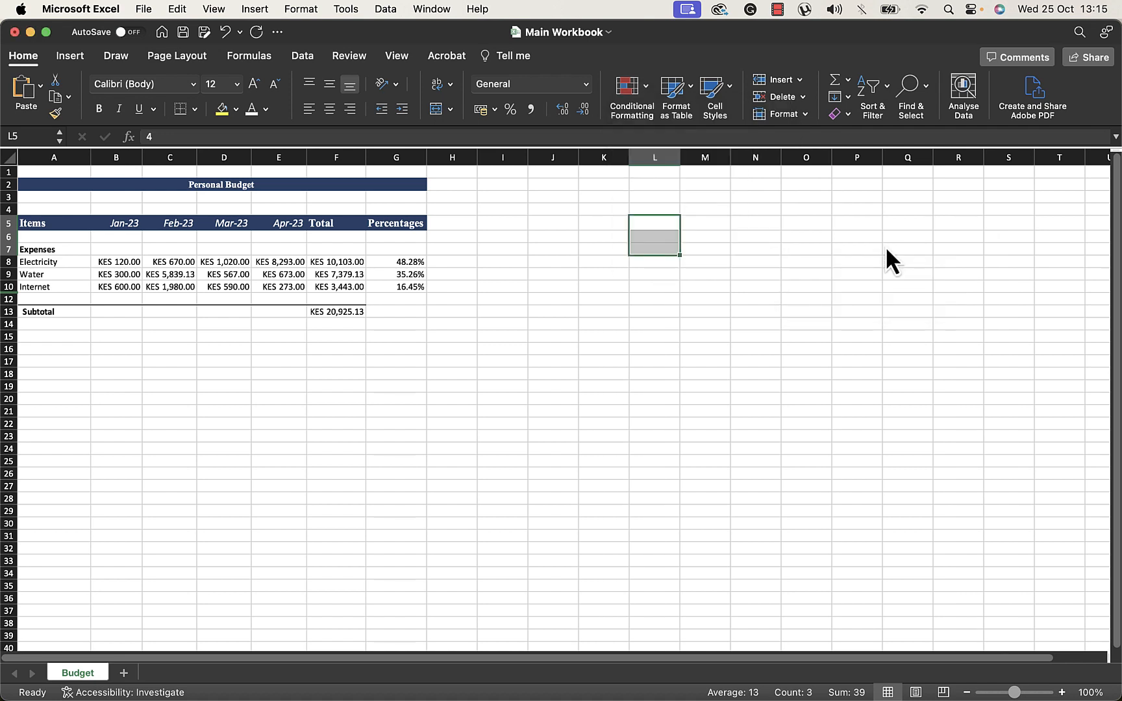
Undo the clearing of the conditional formatting rules from L5:L7
{"action": "left_click", "coordinate": [668, 247]}
{"action": "left_click_drag", "start_coordinate": [661, 223], "coordinate": [663, 260]}
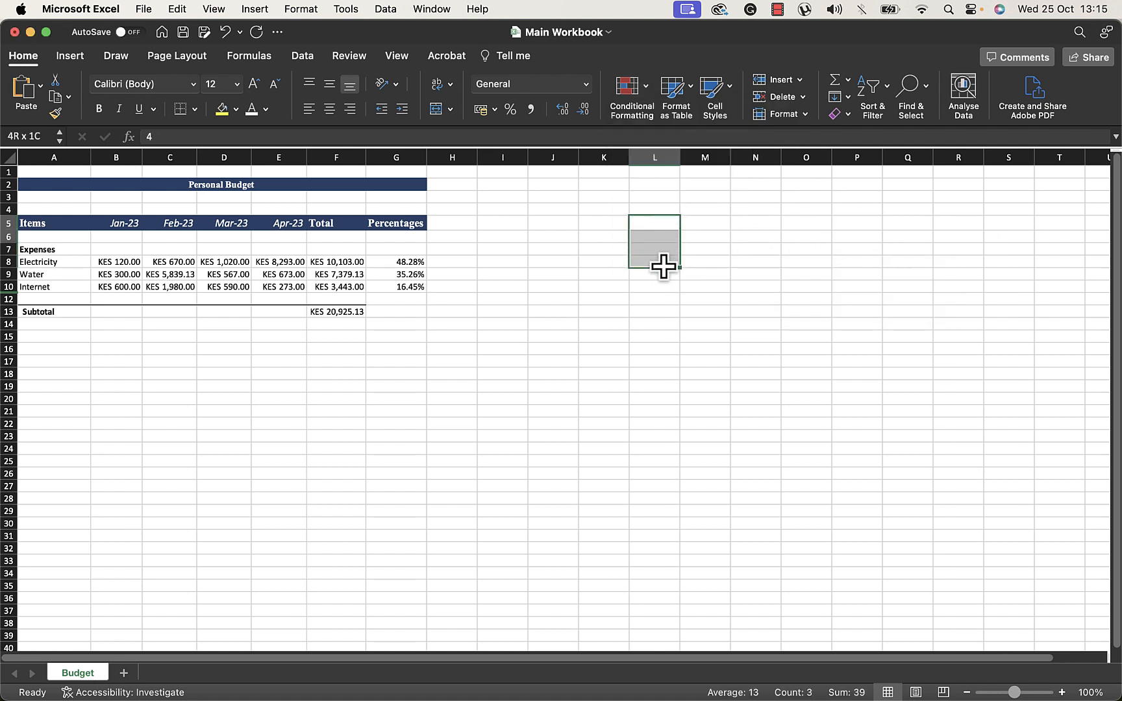
{"action": "left_click", "coordinate": [611, 459]}
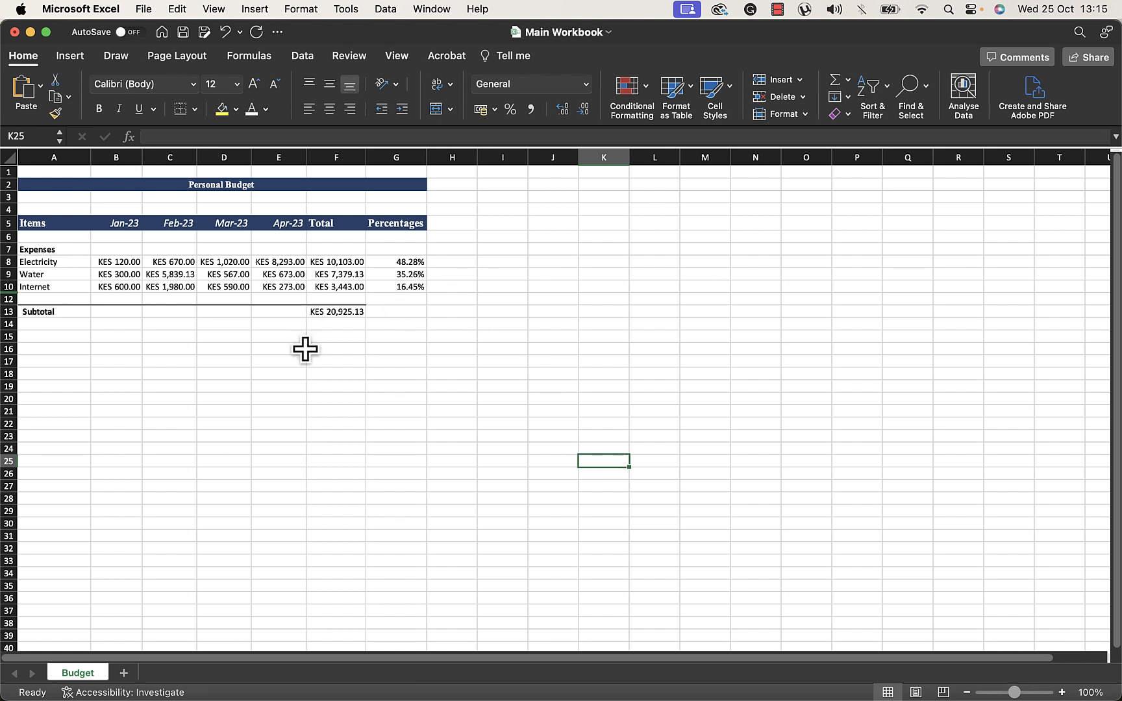
{"action": "left_click", "coordinate": [651, 375]}
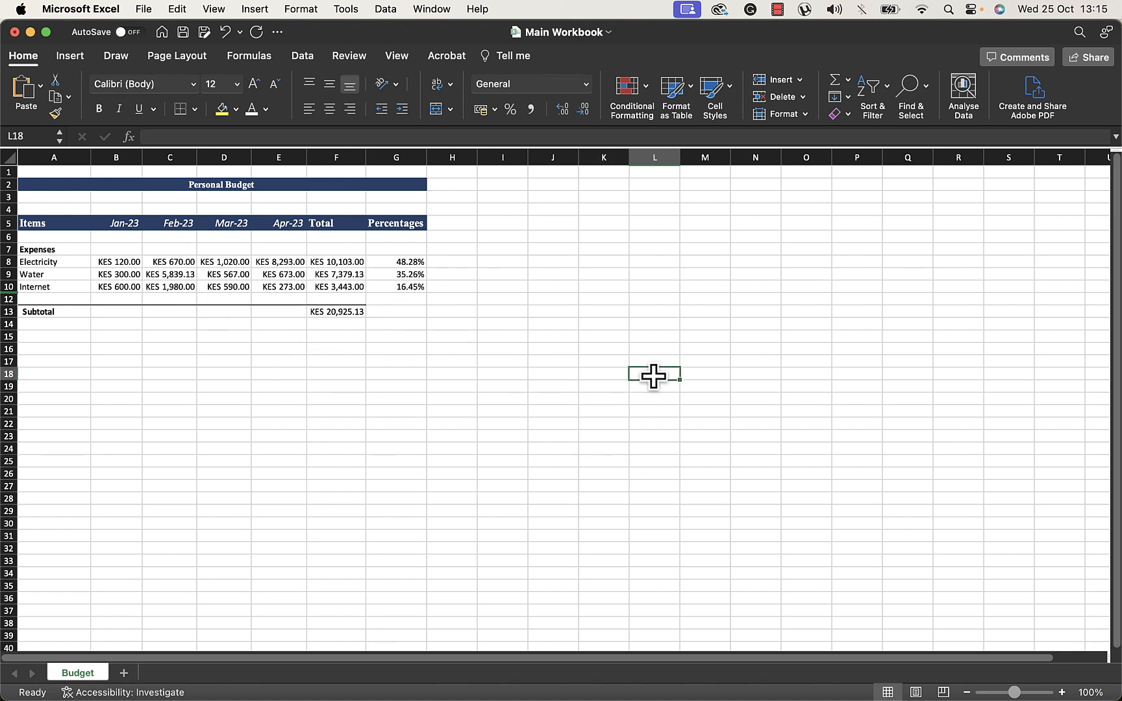
{"action": "left_click", "coordinate": [653, 259]}
{"action": "key", "text": "super+z"}
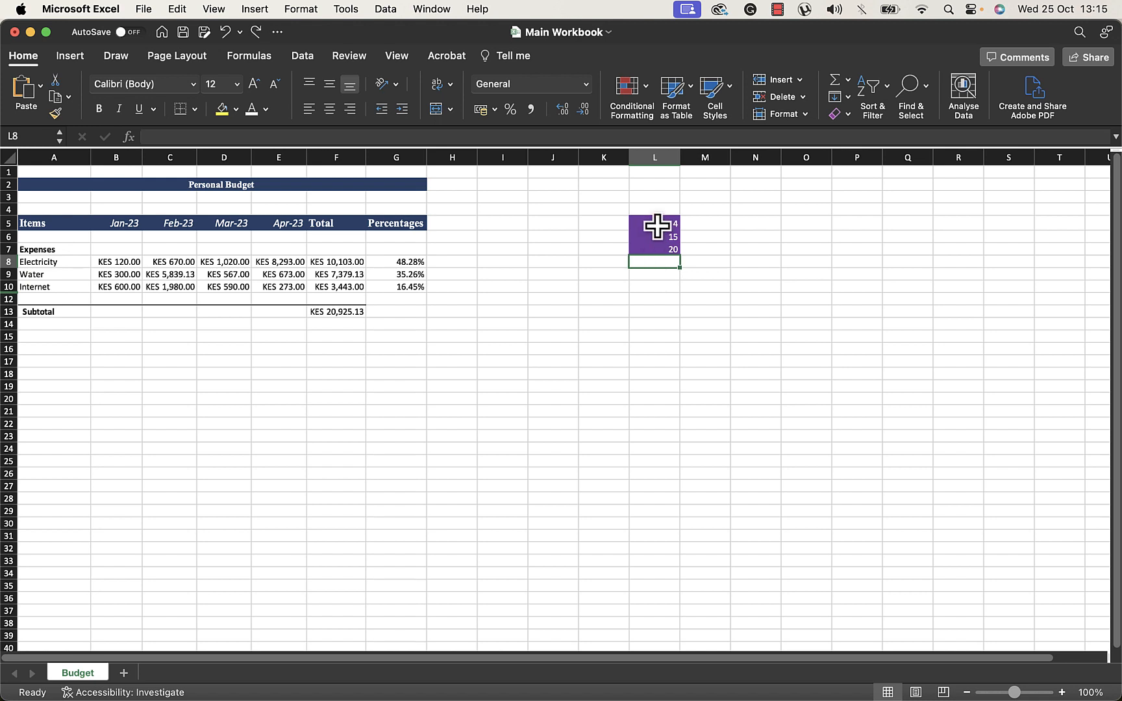
Delete the conditional formatting rule applied to L5:L7 in the rules manager and confirm
{"action": "left_click_drag", "start_coordinate": [656, 226], "coordinate": [657, 255]}
{"action": "left_click", "coordinate": [649, 101]}
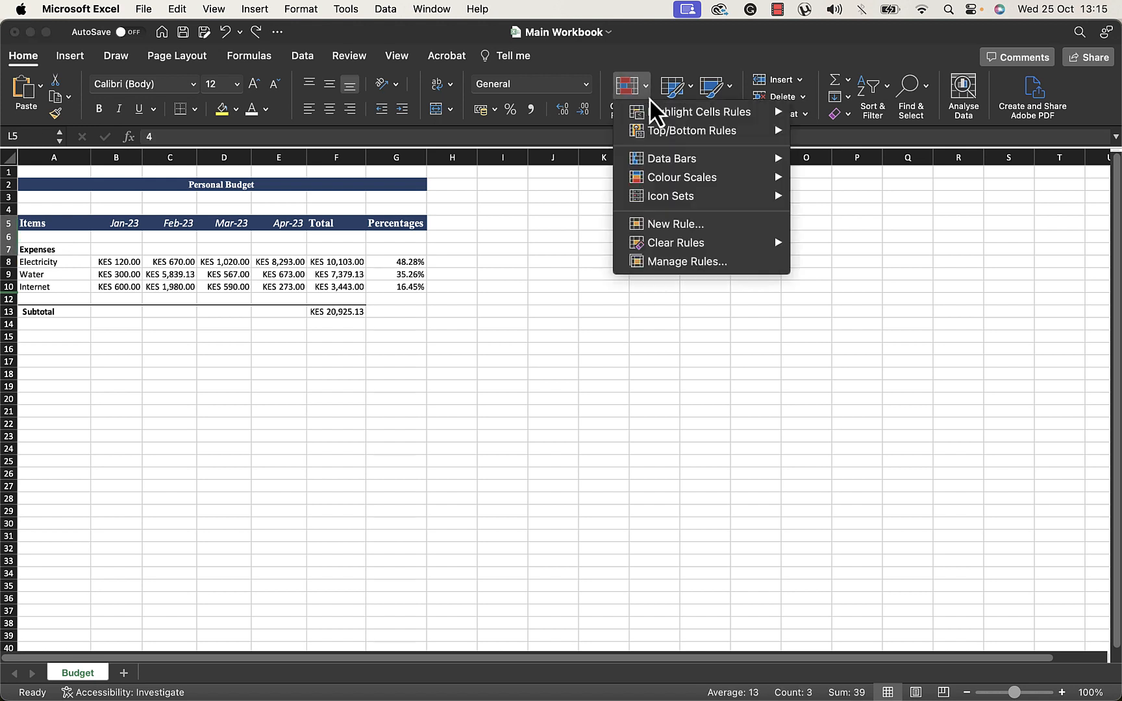
{"action": "left_click", "coordinate": [690, 261]}
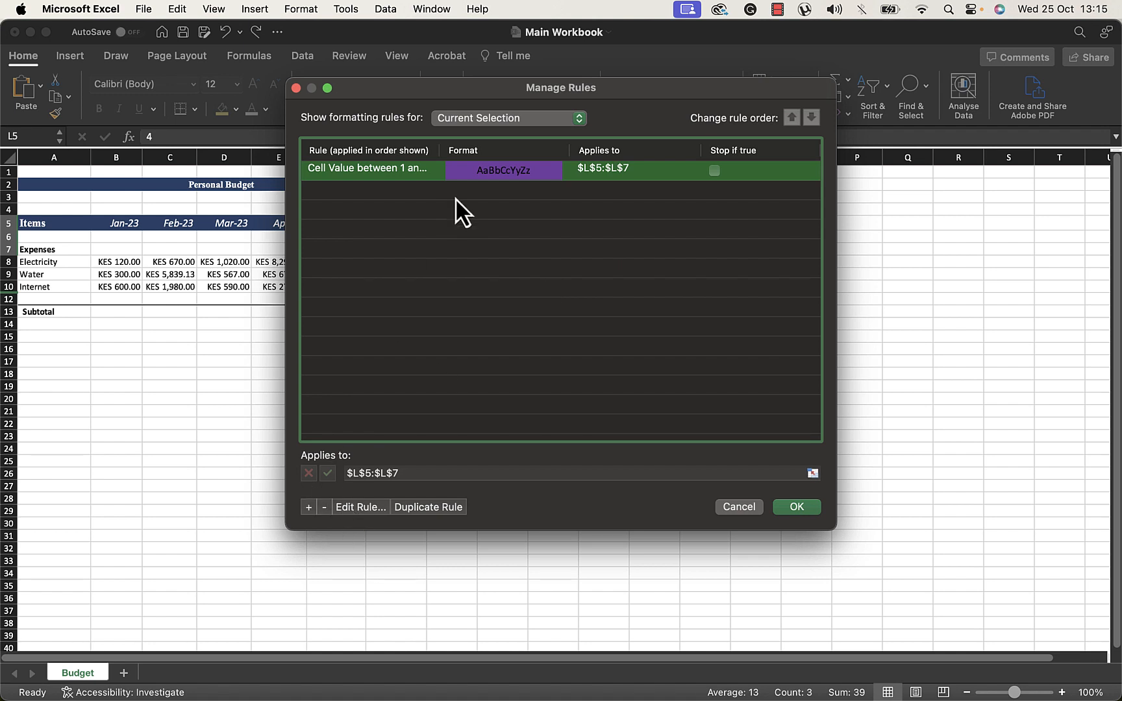
{"action": "left_click", "coordinate": [483, 182]}
{"action": "left_click", "coordinate": [476, 172]}
{"action": "left_click", "coordinate": [324, 507]}
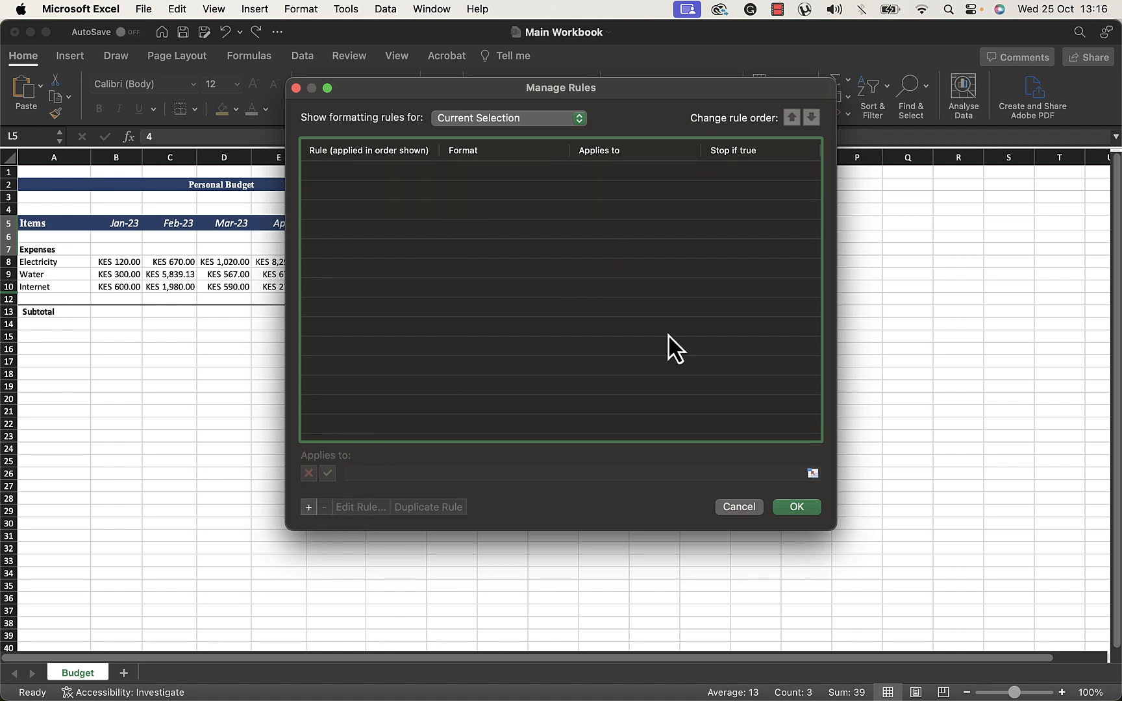
{"action": "left_click", "coordinate": [797, 510]}
{"action": "left_click", "coordinate": [793, 274]}
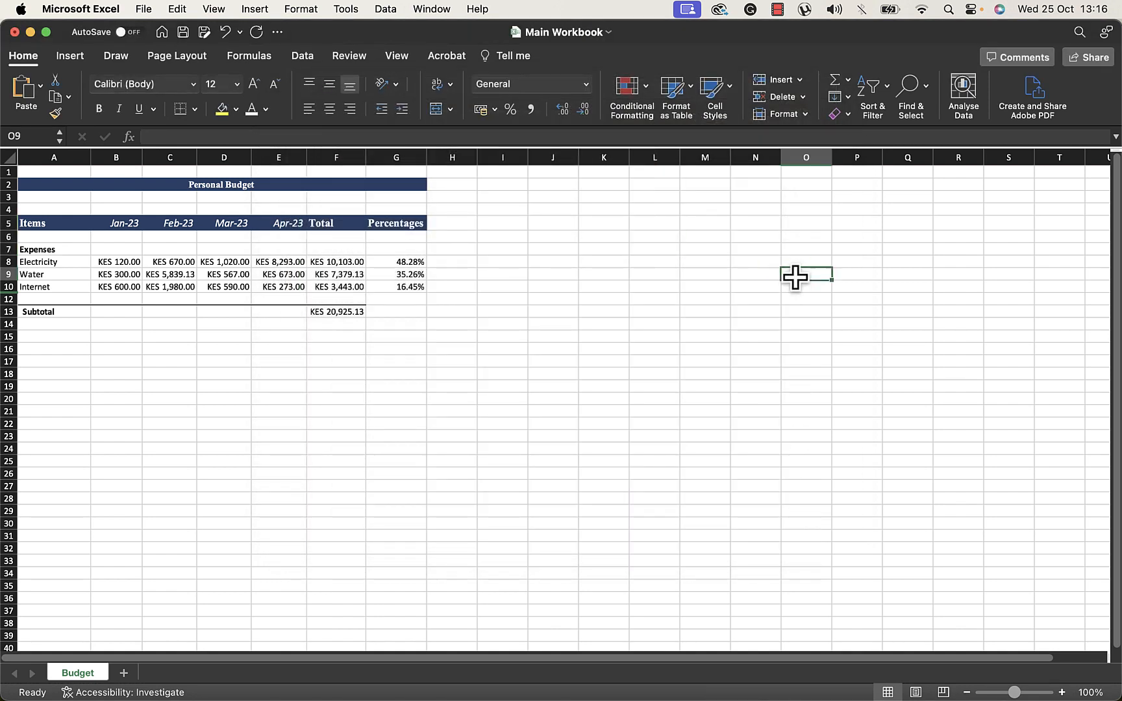
Select L5:L7 and inspect the cells without their conditional formatting
{"action": "left_click_drag", "start_coordinate": [653, 224], "coordinate": [663, 263]}
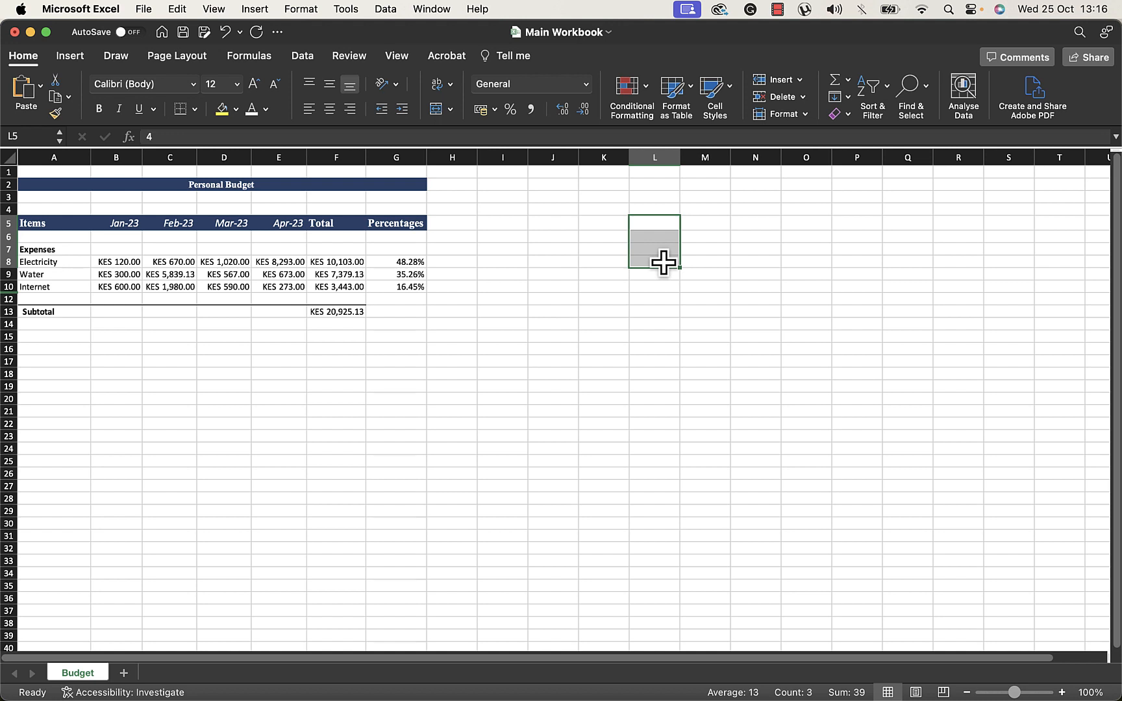
{"action": "left_click", "coordinate": [670, 285]}
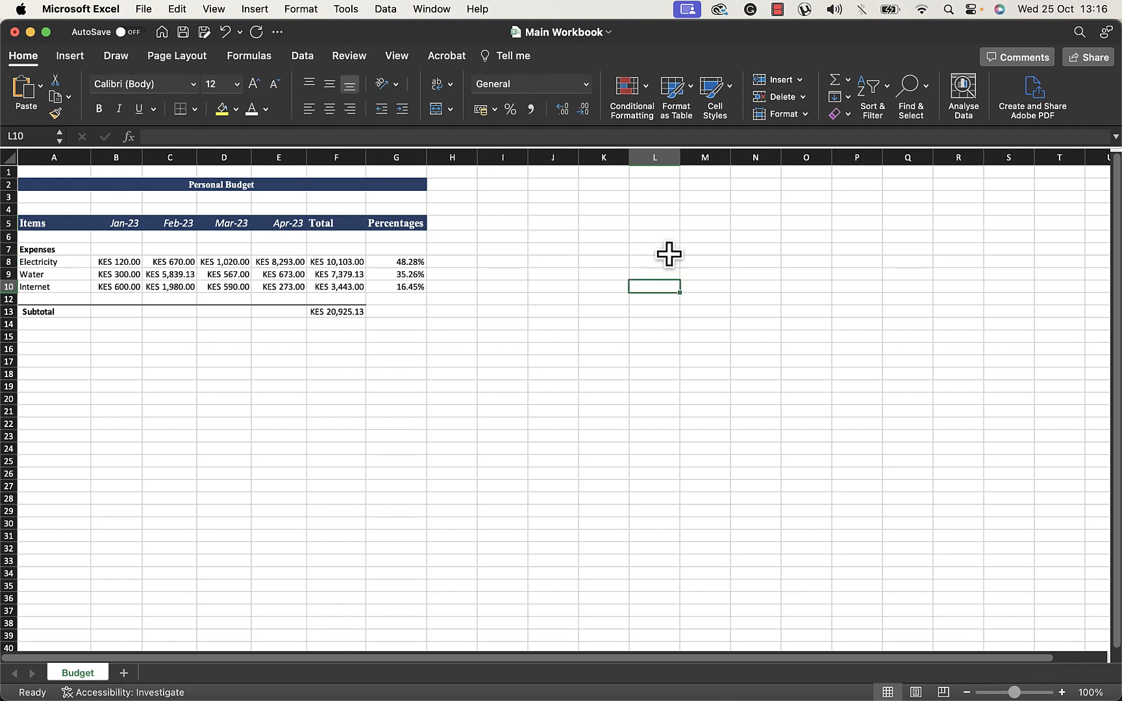
{"action": "left_click", "coordinate": [664, 221]}
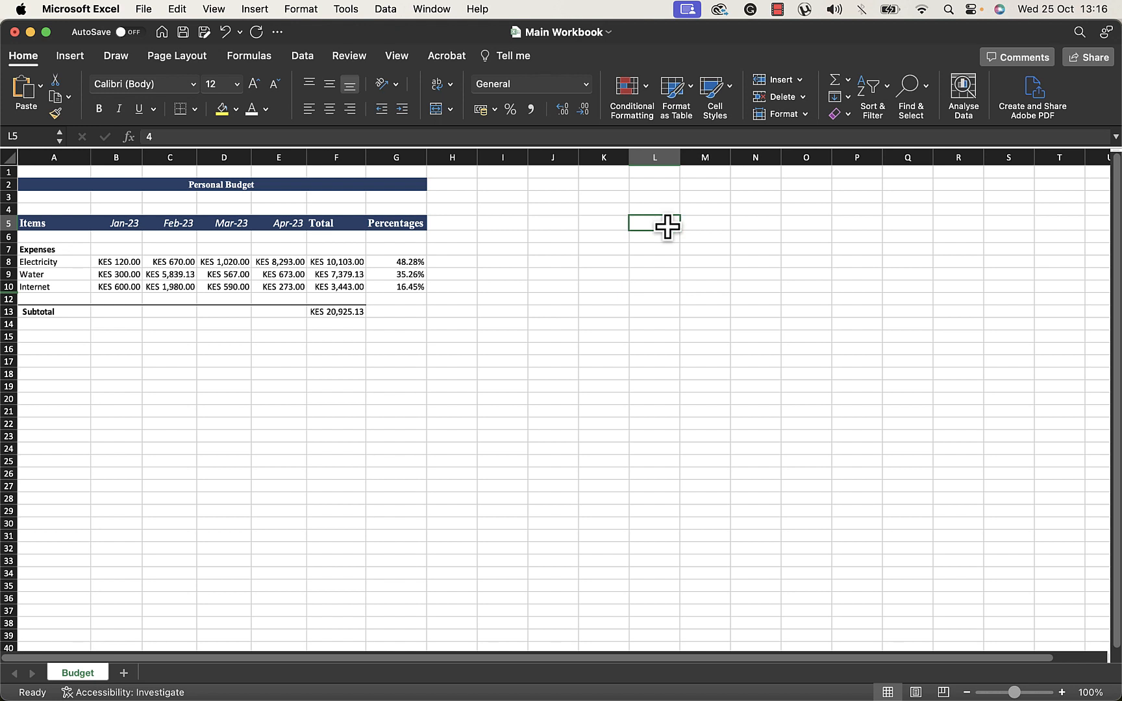